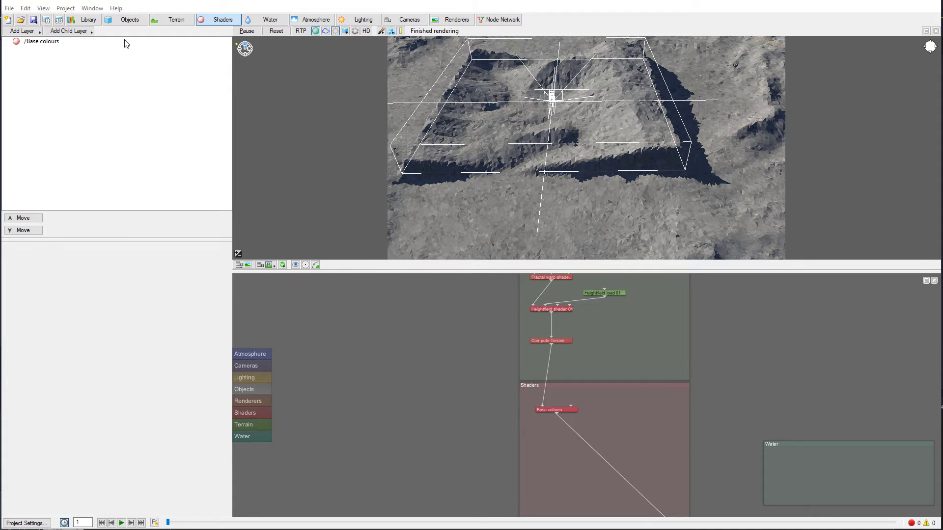
- Add a surface layer on top of Base colours with its test colour and Mask by shader options enabled
click(22, 31)
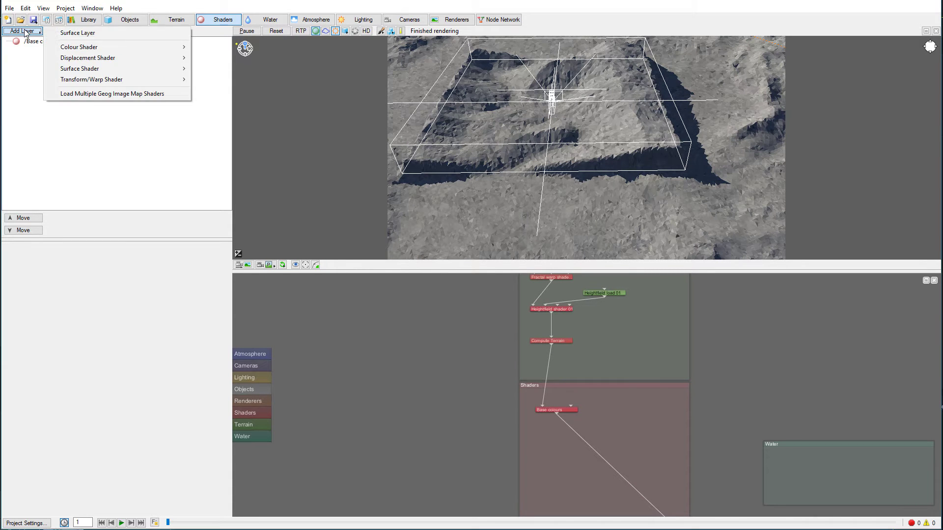
click(116, 34)
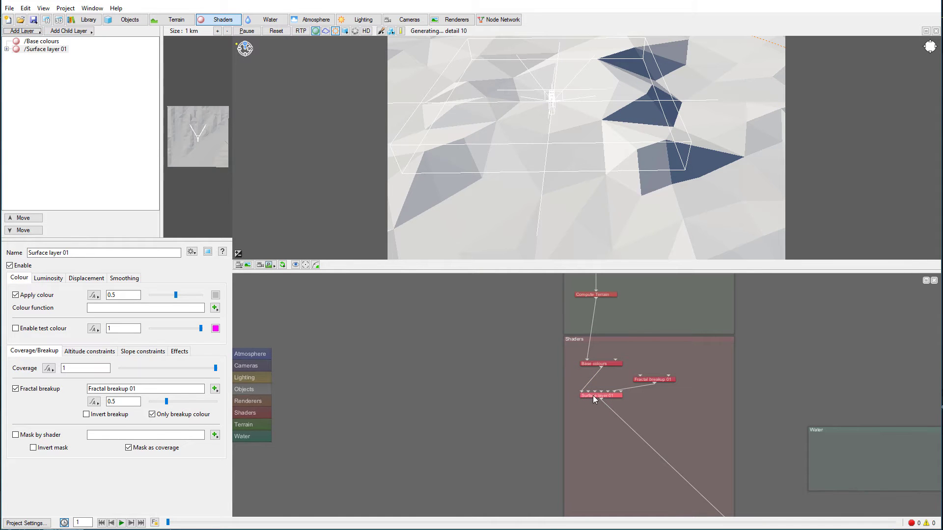
click(15, 328)
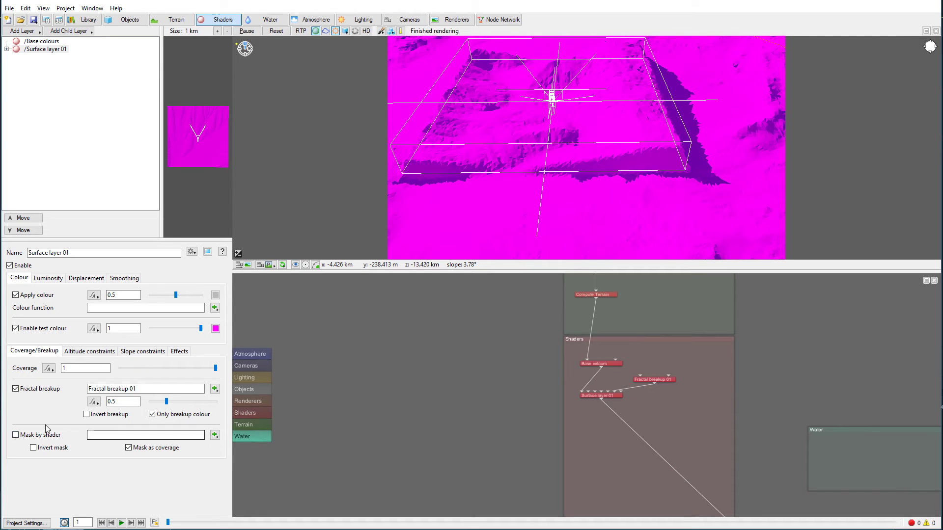
click(16, 435)
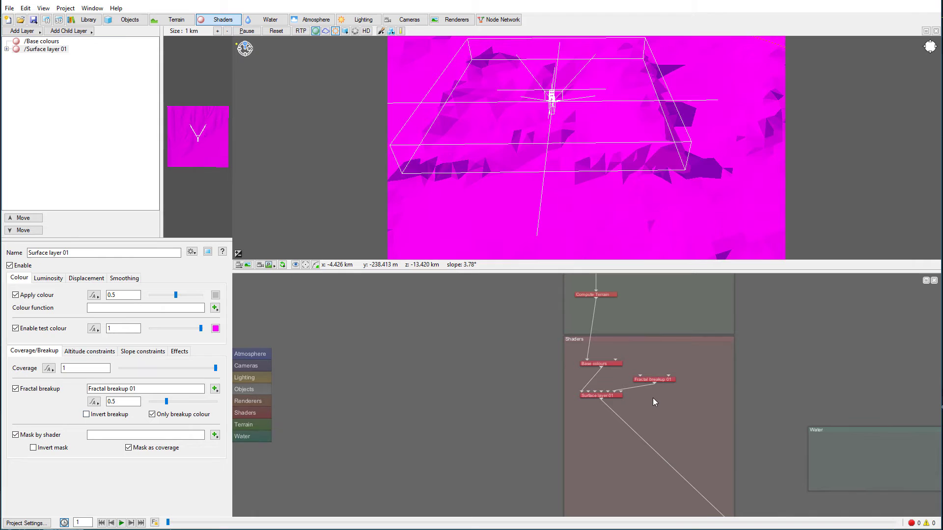
right_click(643, 350)
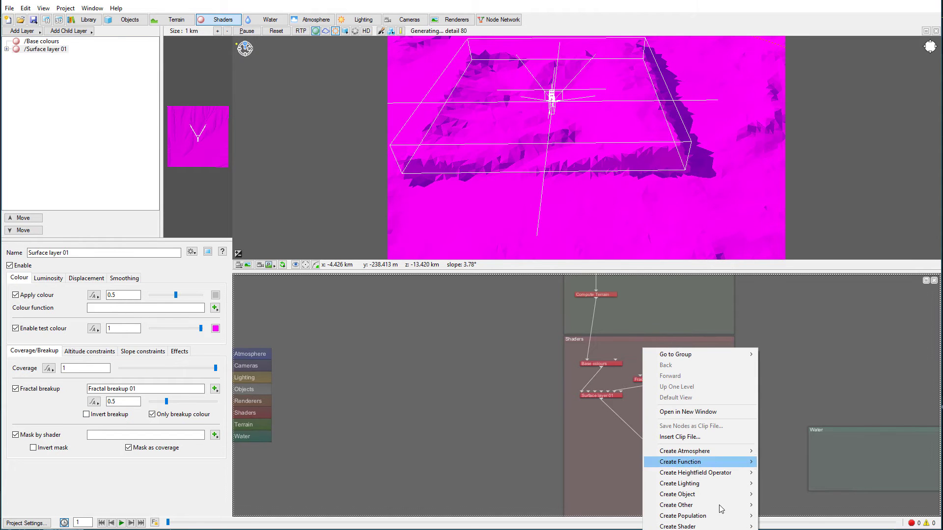
mouse_move(727, 527)
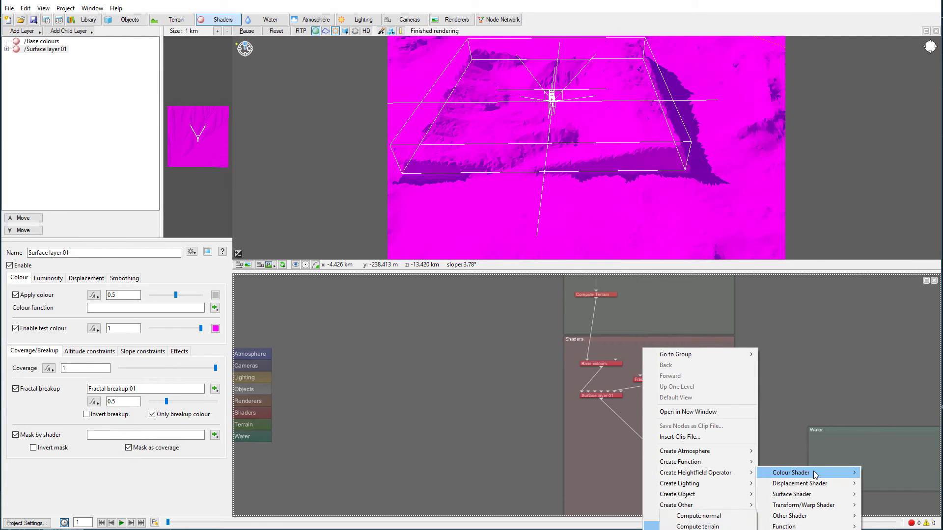
mouse_move(815, 473)
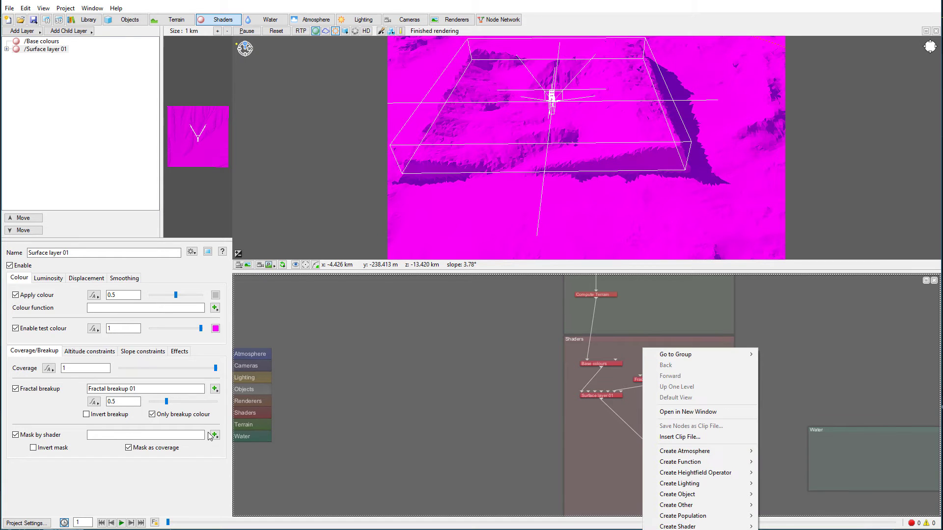
click(215, 435)
click(215, 435)
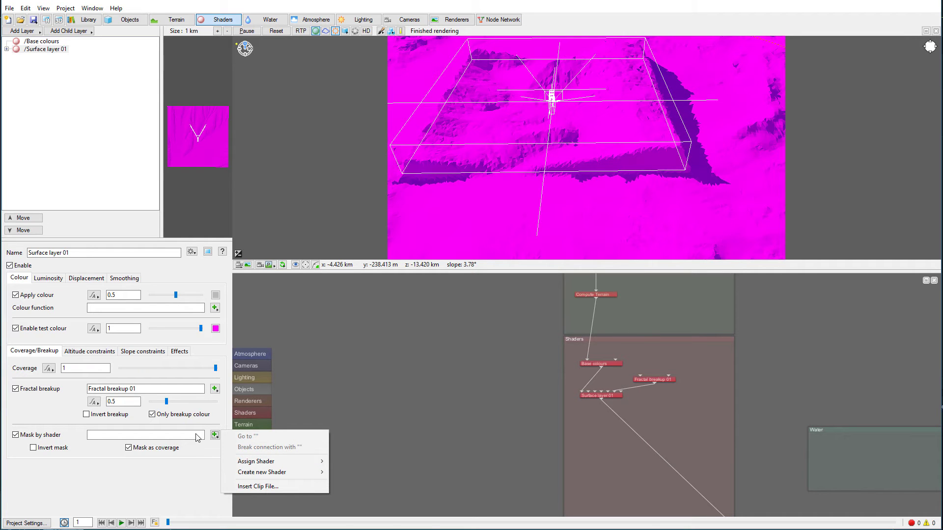
mouse_move(297, 464)
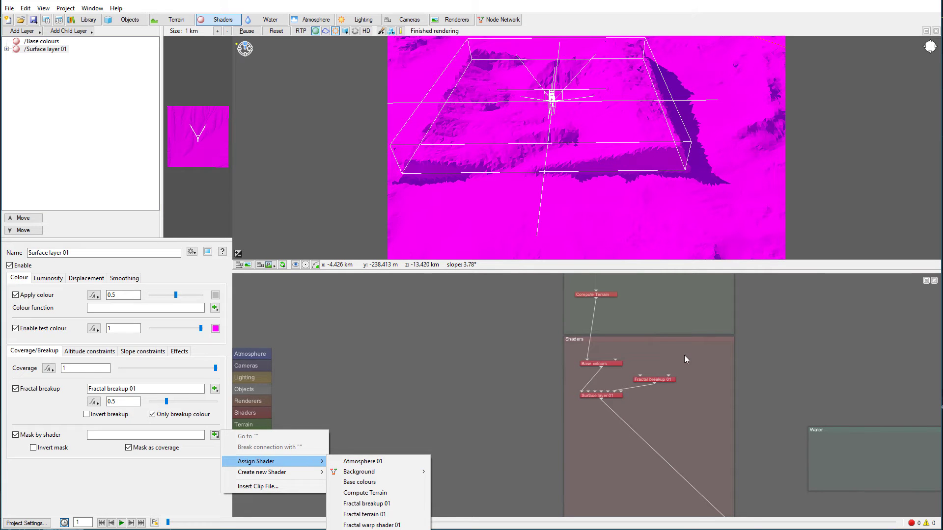
- Create an Image map shader in the Shaders group of the node network and load flow.tif into it
right_click(637, 352)
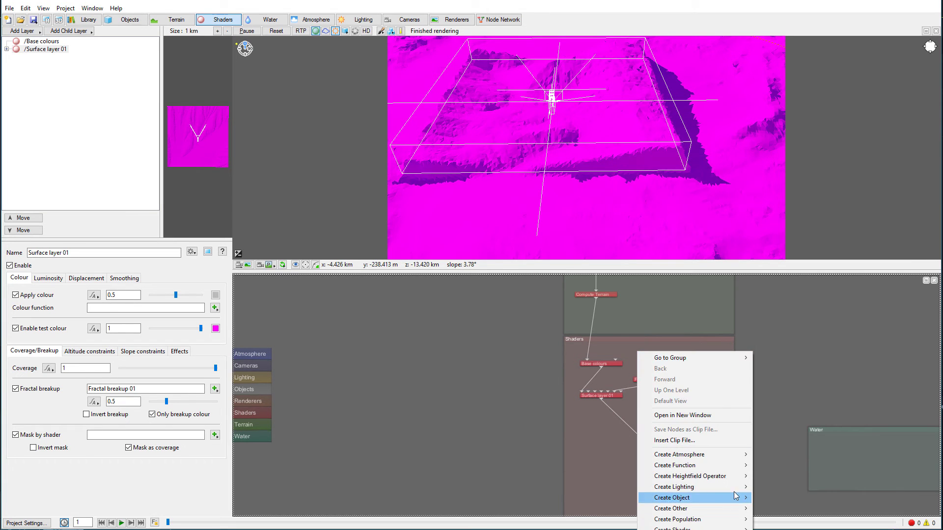
mouse_move(736, 528)
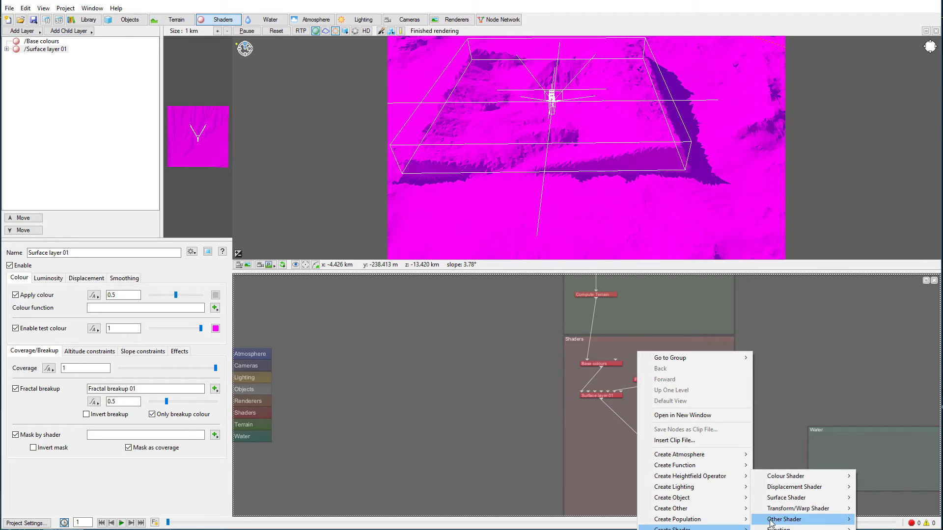
mouse_move(767, 477)
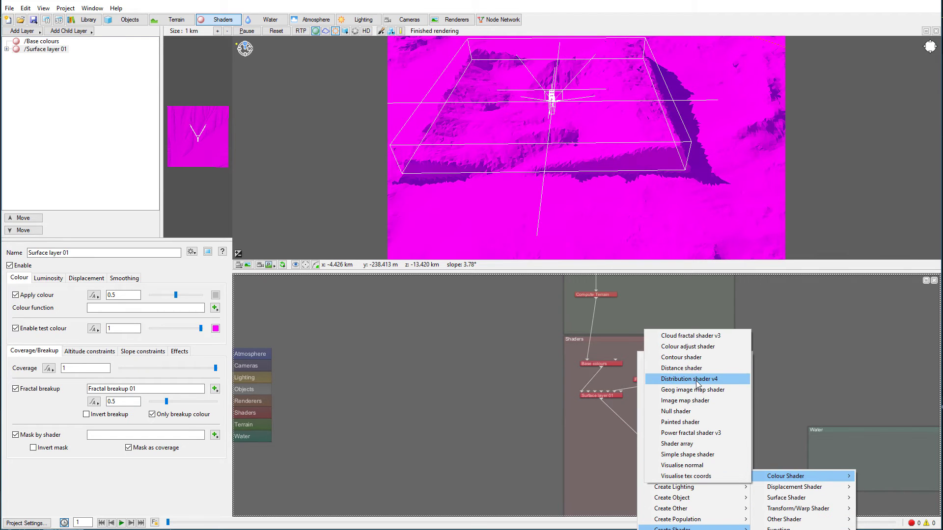
click(697, 400)
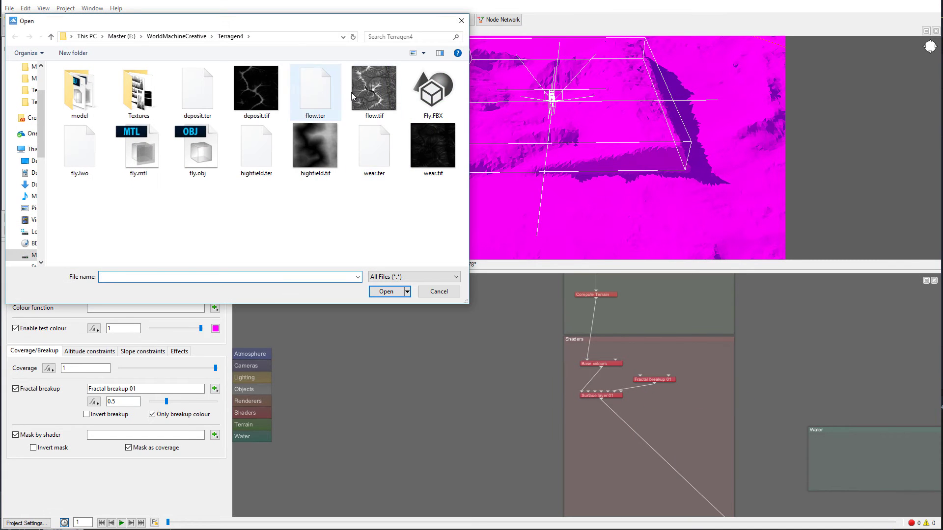
click(366, 96)
click(386, 292)
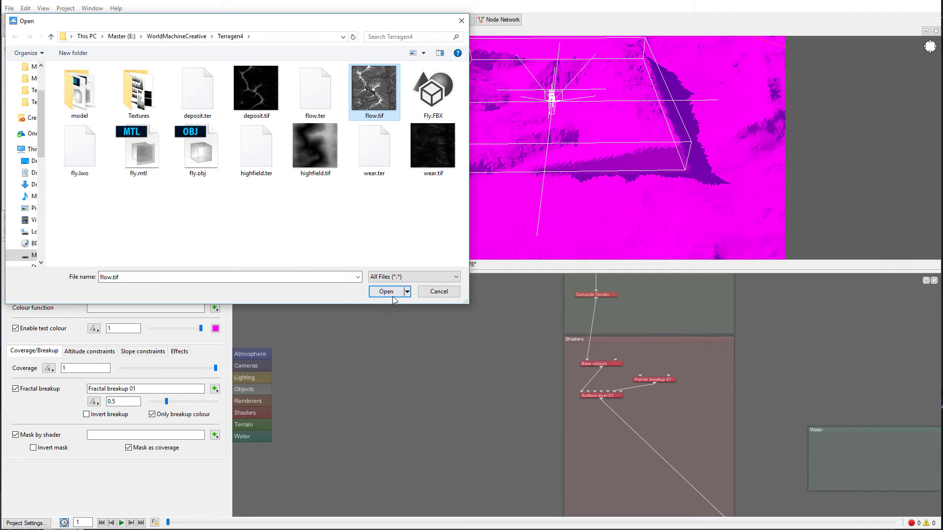
- Connect the image map shader to the mask input of Surface layer 01 and space out the image map and fractal breakup nodes
drag(646, 352, 620, 391)
drag(680, 356, 689, 376)
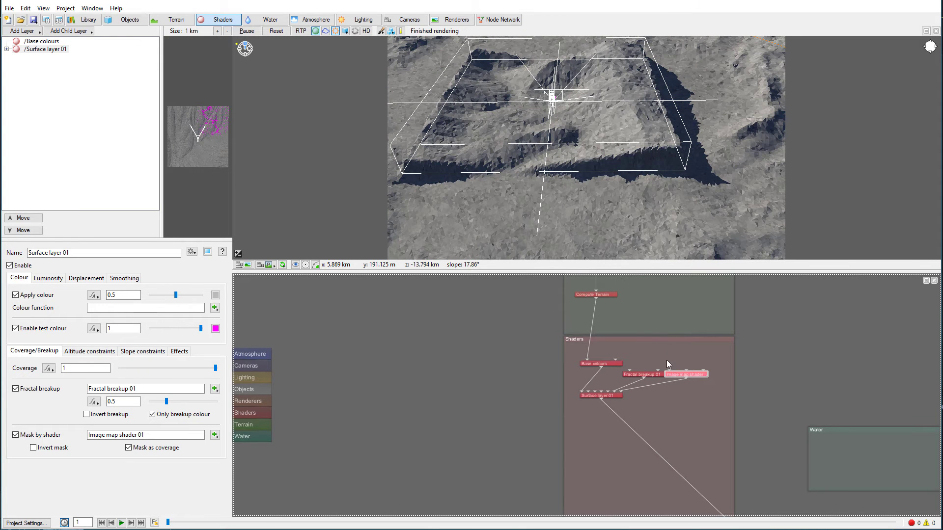
drag(641, 376, 648, 359)
- Copy the XY size in metres from the Heightfield load 01 node's statistics
middle_drag(658, 287, 573, 302)
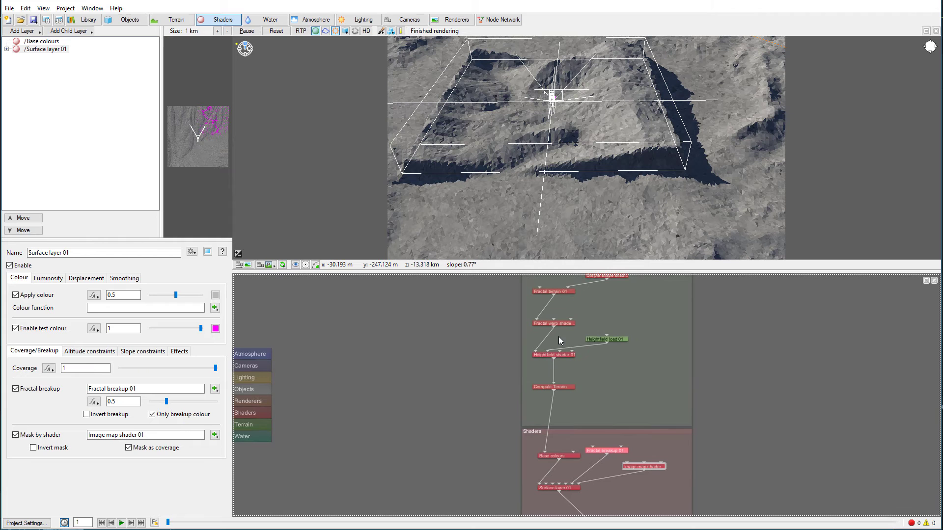
drag(621, 338, 615, 319)
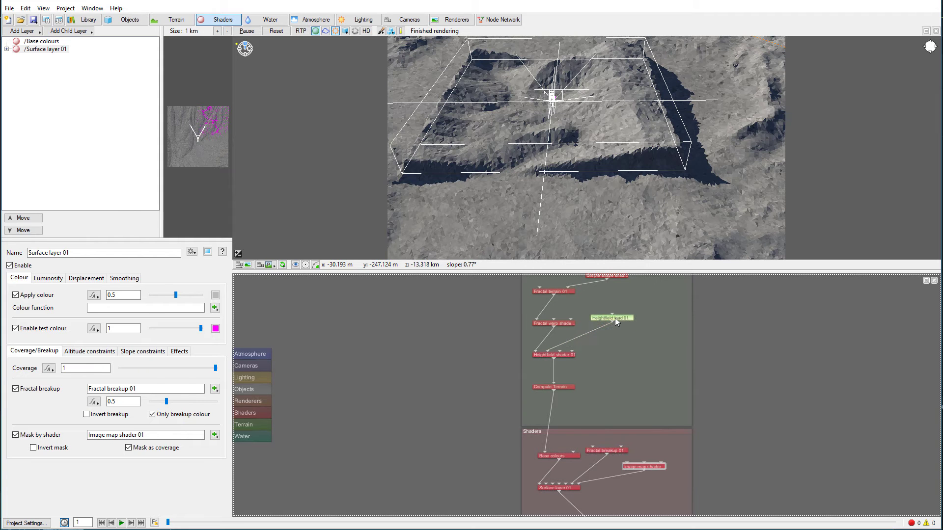
double_click(615, 317)
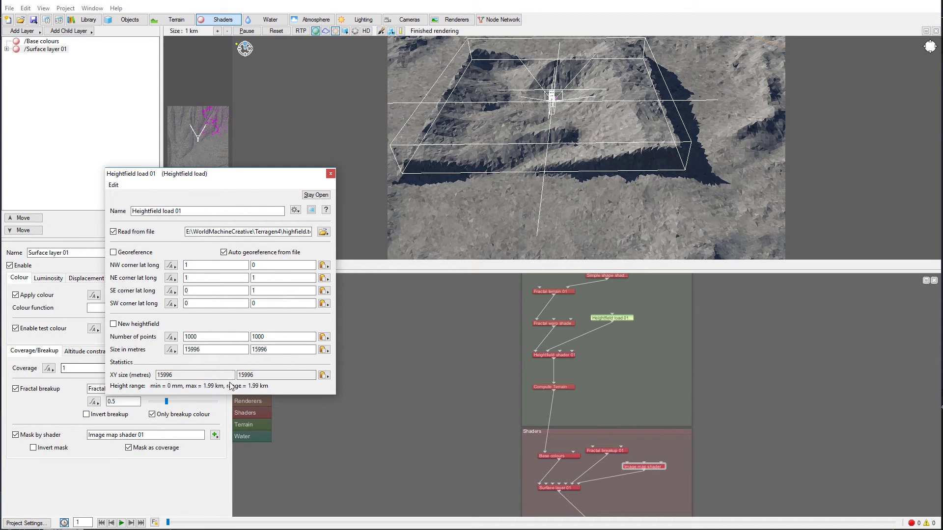
click(324, 375)
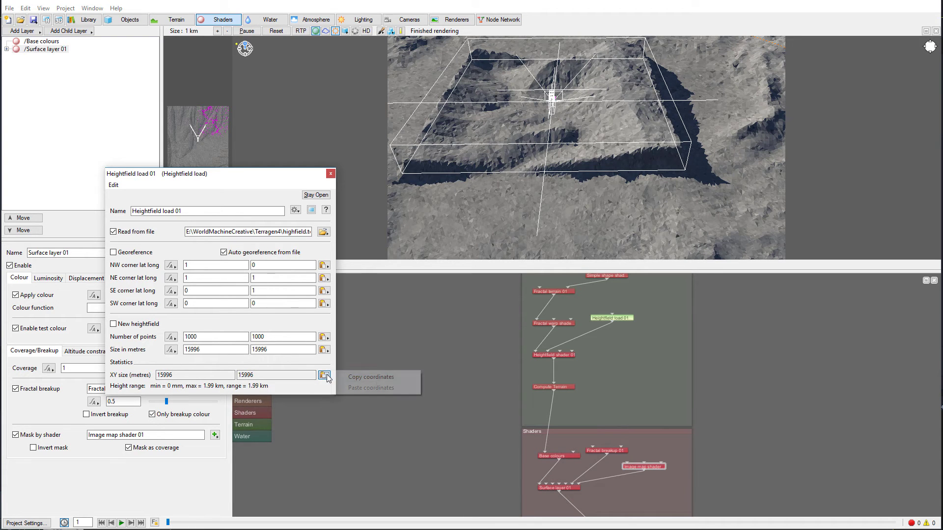
click(376, 378)
click(330, 172)
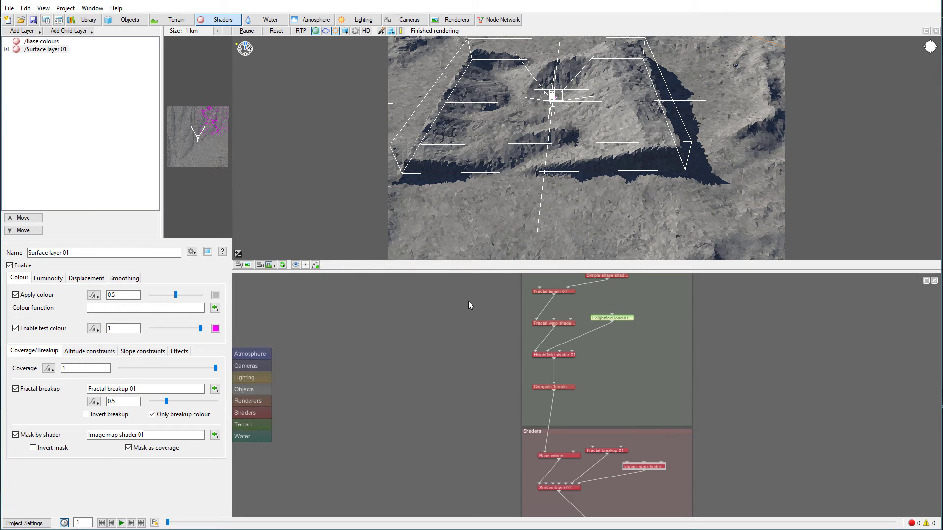
- Paste the copied size of 15996 x 15996 into the flow.tif image map shader and set its location to Position center
double_click(653, 465)
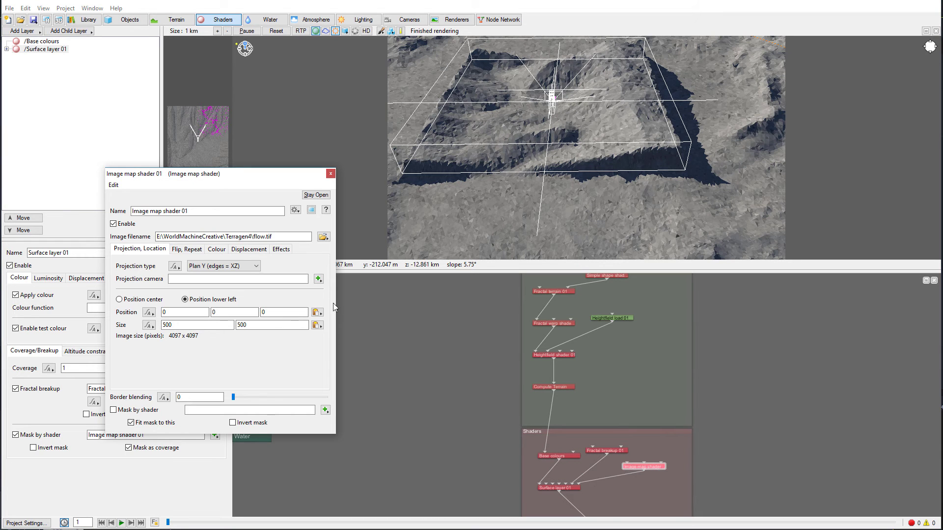
click(318, 325)
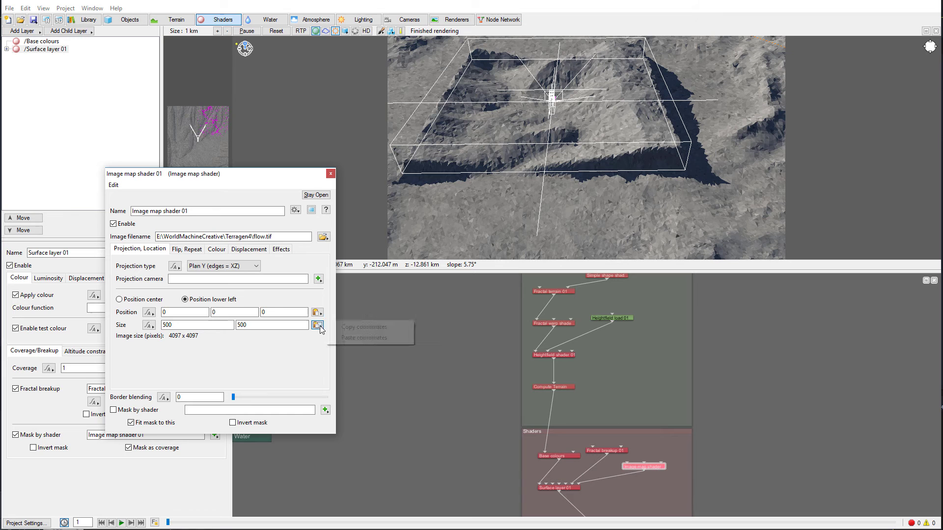
click(358, 337)
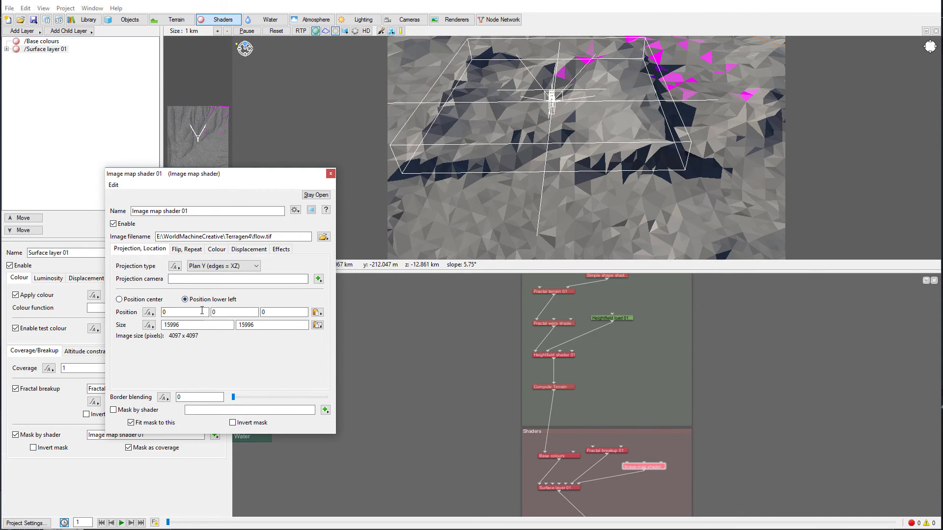
click(119, 300)
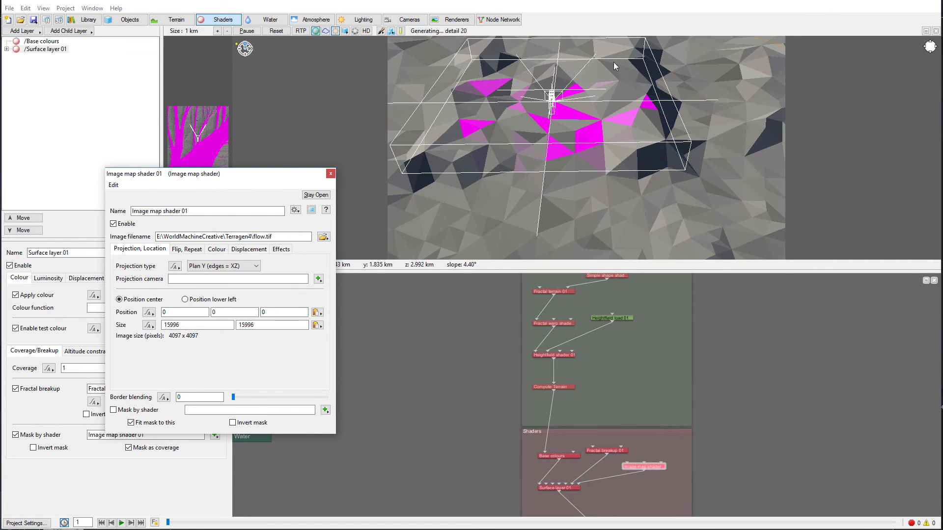
click(331, 173)
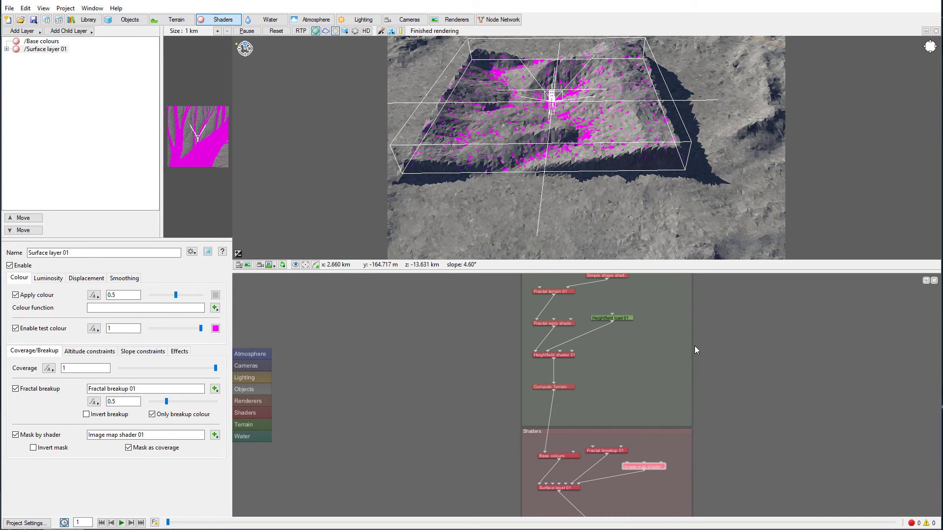
- Tidy the surface layer, fractal breakup and image map nodes, and disable the test colour of Surface layer 01
drag(739, 441, 515, 284)
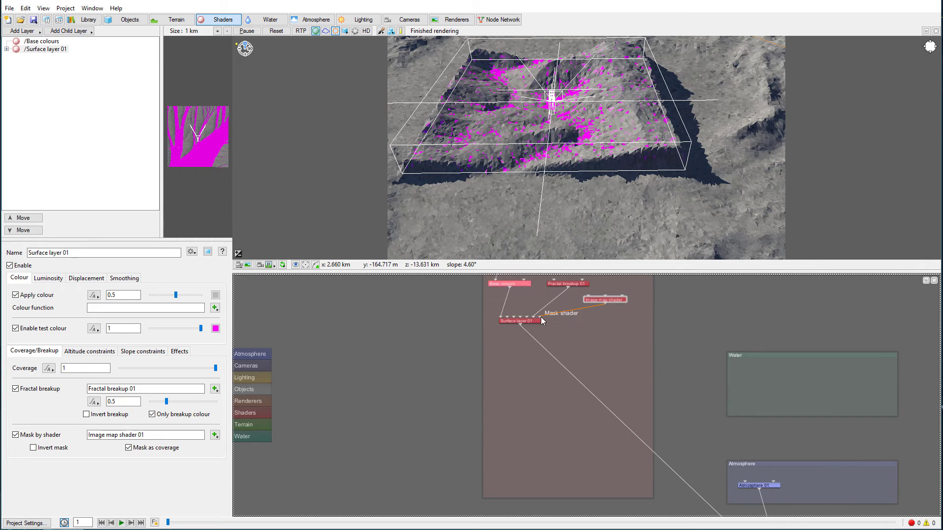
drag(540, 319, 551, 330)
drag(564, 284, 611, 307)
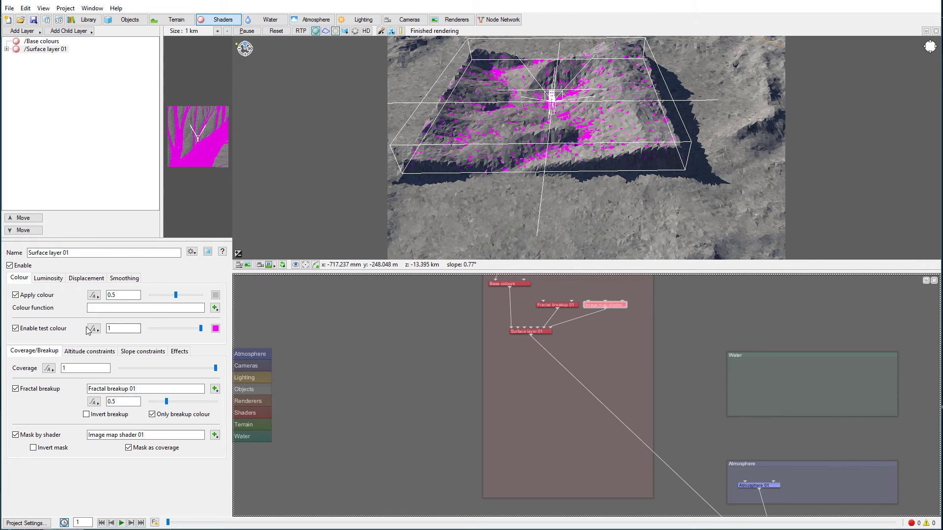
click(16, 329)
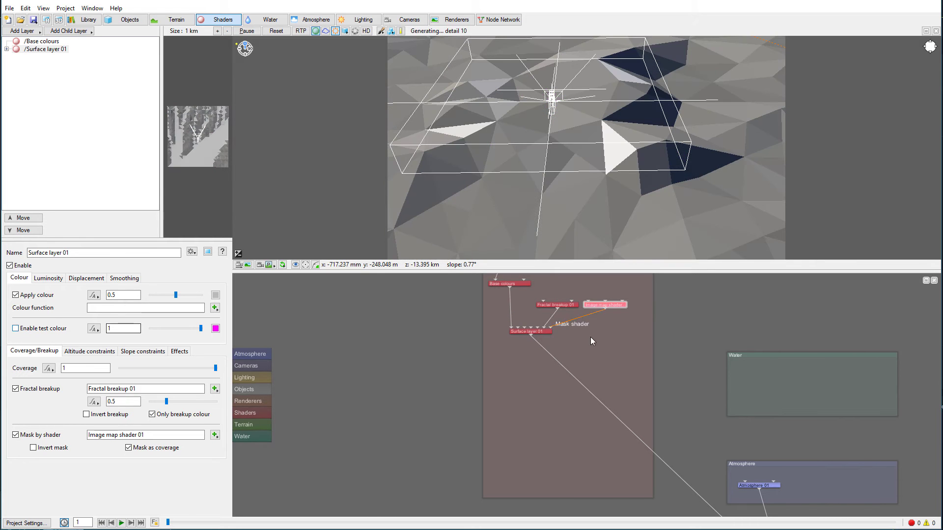
- Duplicate the surface layer together with its fractal breakup and image map nodes, and place the copies just below the originals
drag(494, 294, 657, 349)
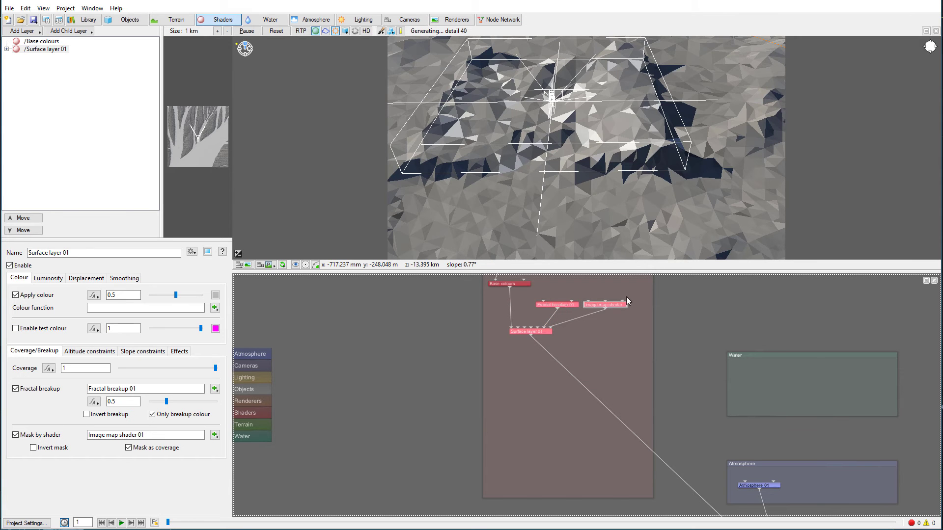
click(533, 355)
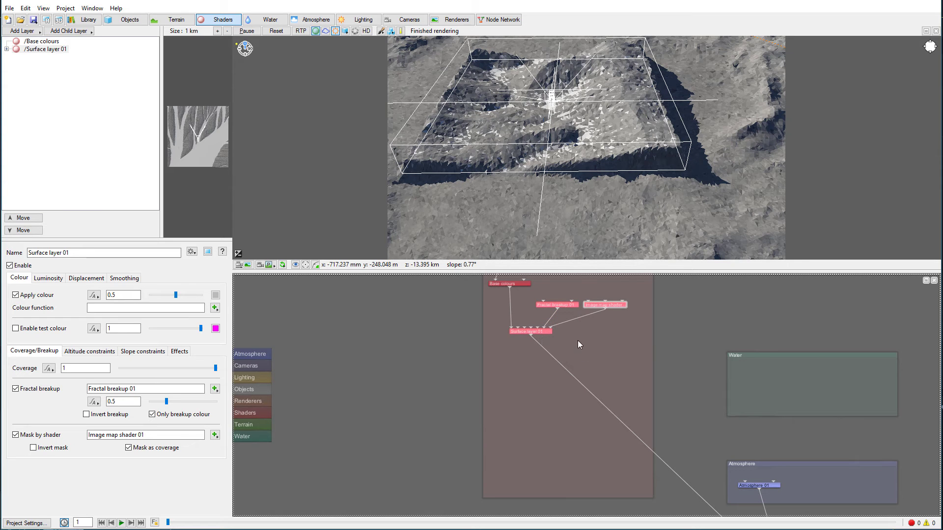
key(ctrl+v)
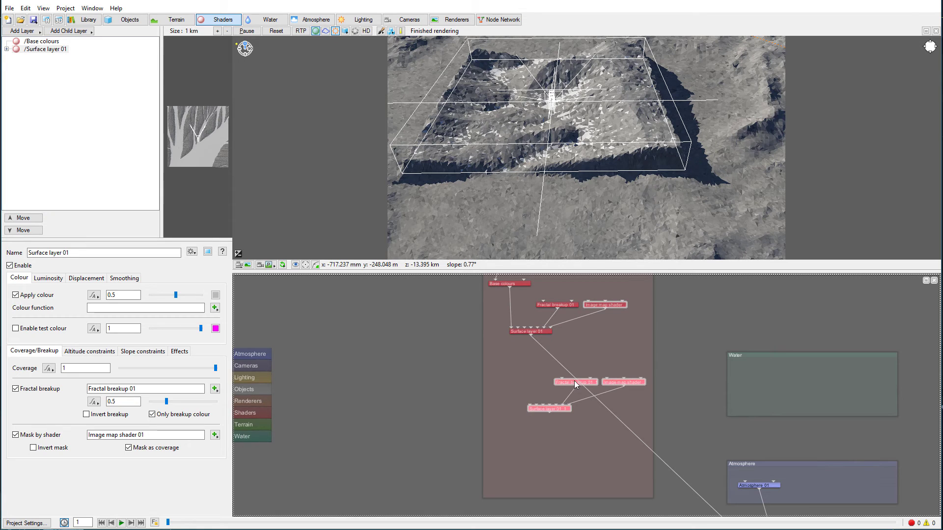
drag(574, 381, 576, 351)
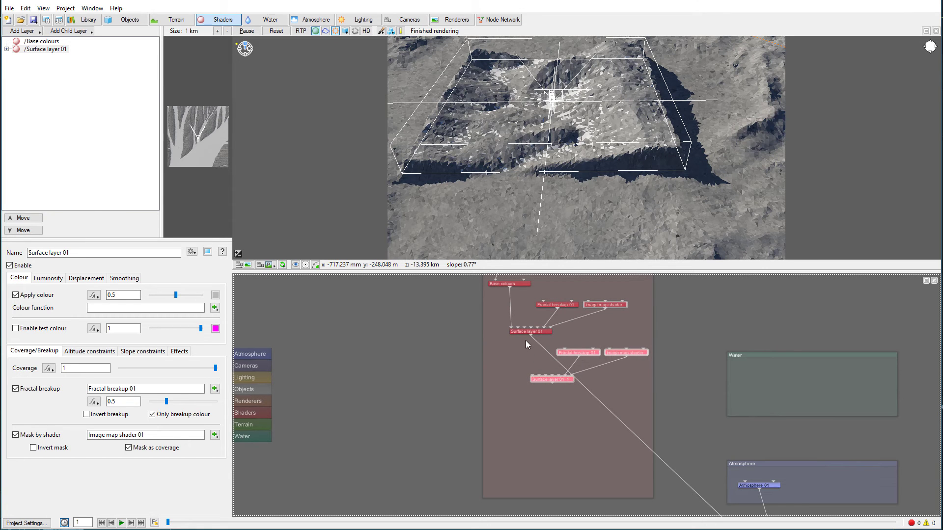
- Move Surface layer 01 up slightly and connect its output to the main input of the duplicated surface layer
drag(529, 333, 524, 323)
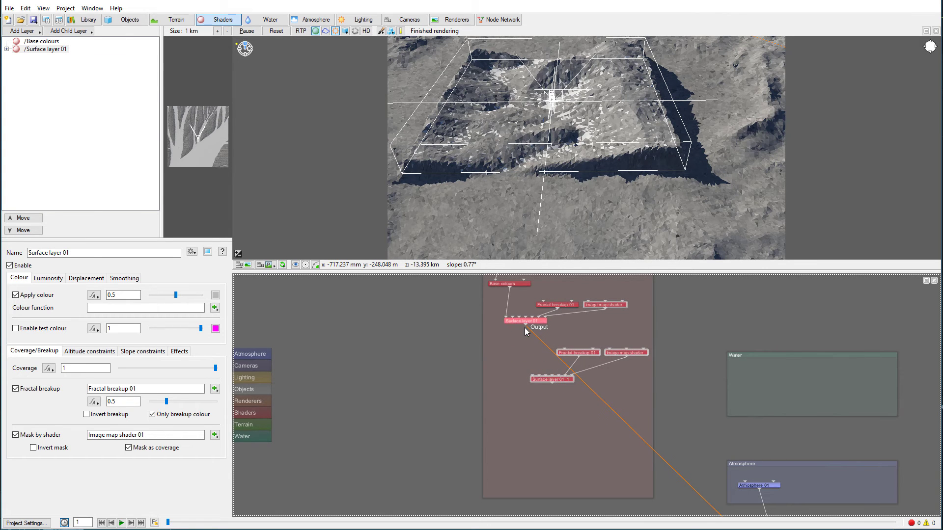
click(529, 345)
drag(533, 376, 533, 377)
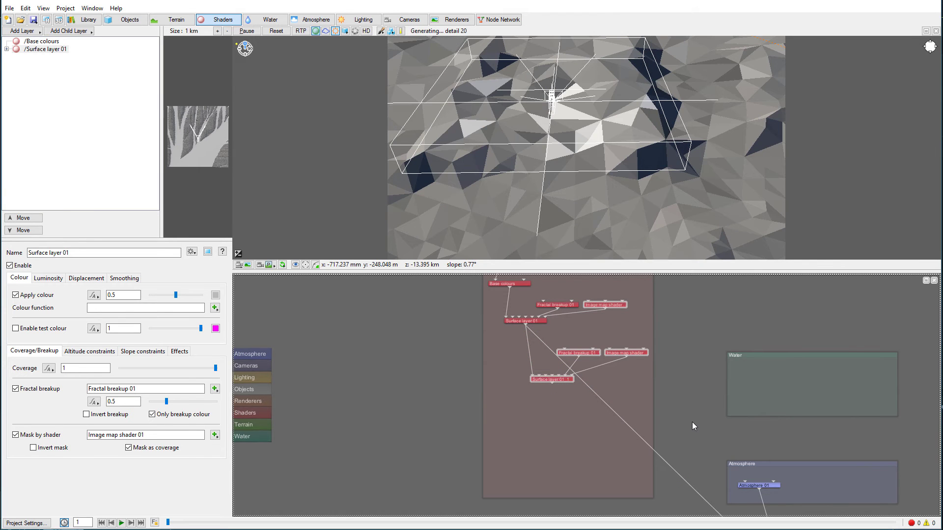
drag(733, 417, 691, 355)
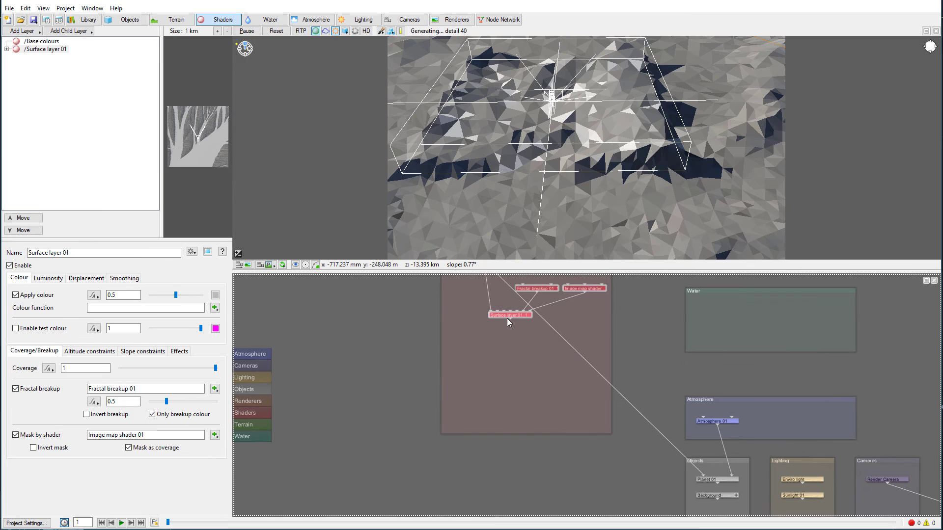
- Connect the duplicated surface layer's output to Planet 01 and load deposit.tif into its image map shader
drag(508, 320, 700, 478)
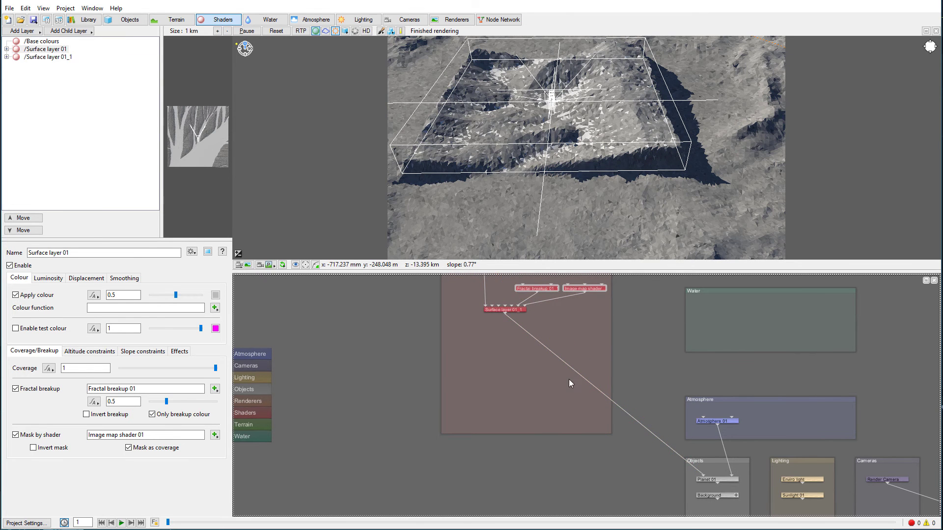
double_click(583, 288)
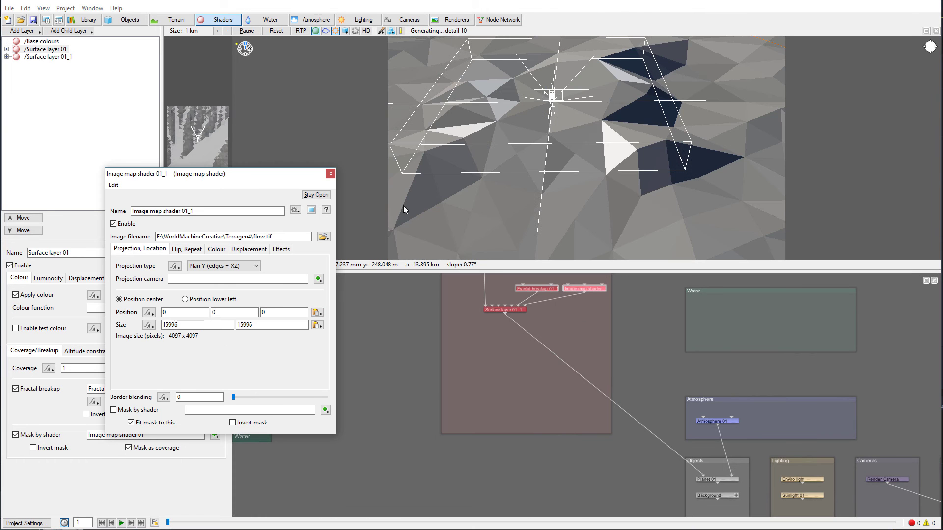
click(323, 238)
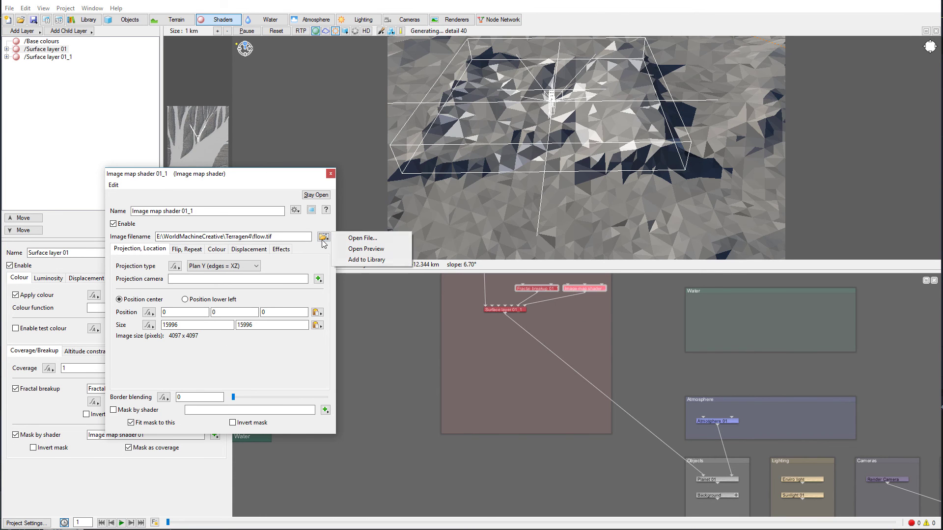
click(363, 238)
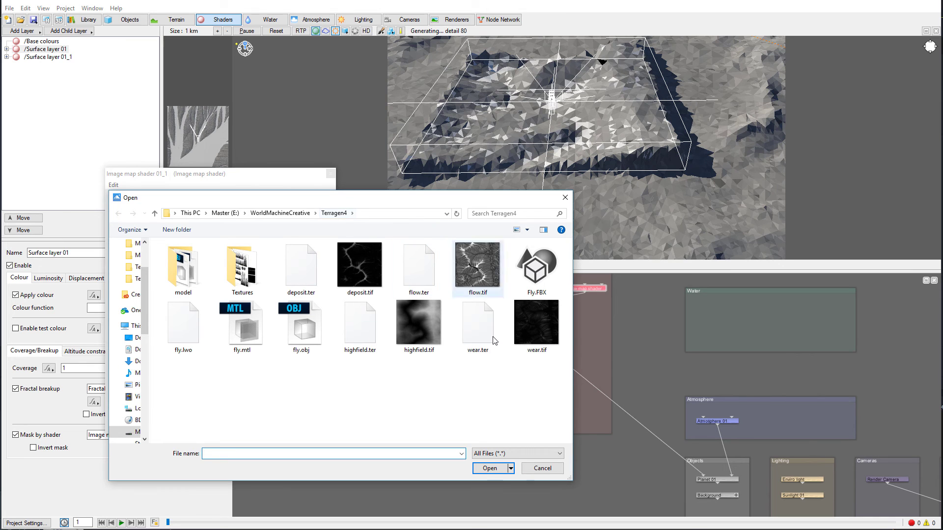
click(366, 275)
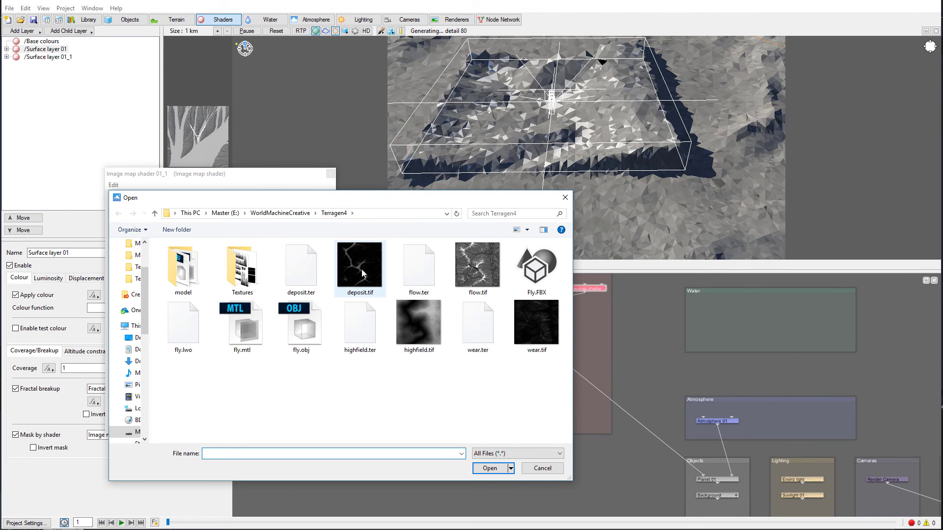
click(501, 468)
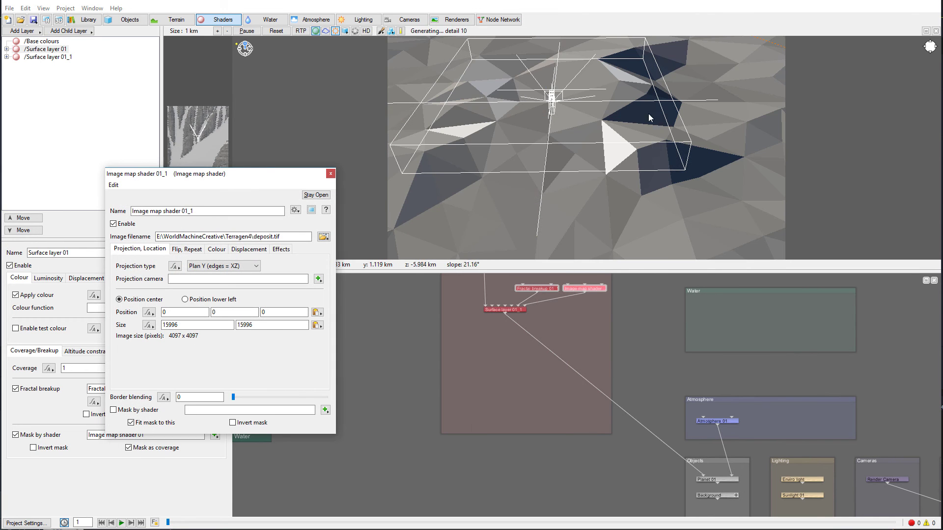
click(331, 175)
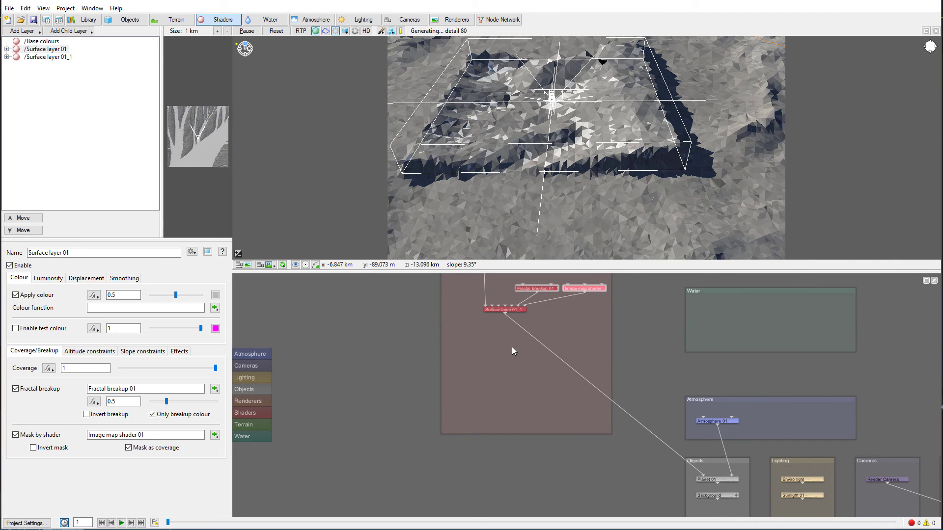
- Rename the duplicated surface layer as Deposit and the original Surface layer 01 as Flow
double_click(500, 311)
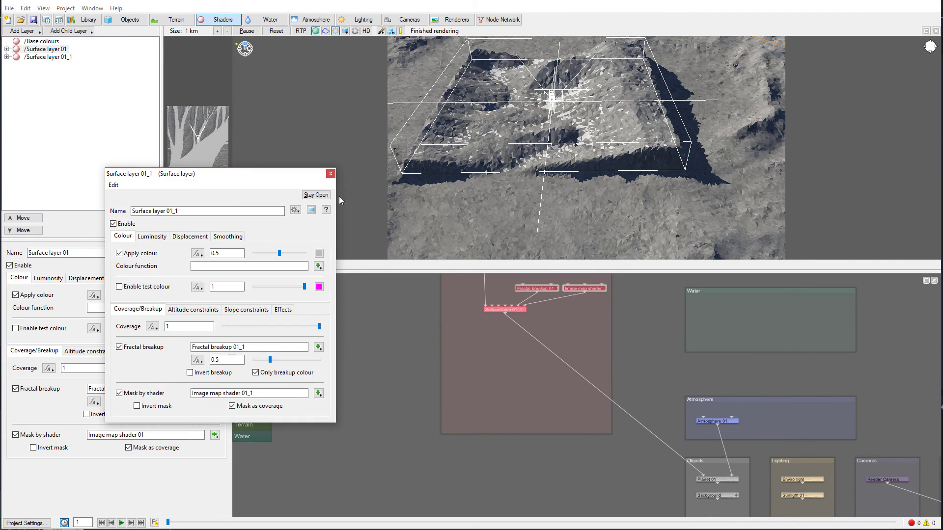
drag(234, 210, 74, 185)
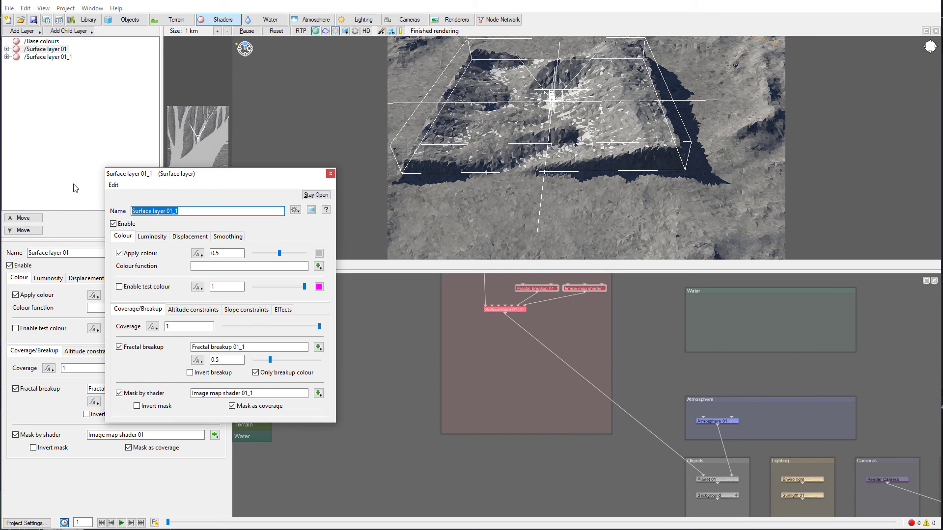
text(Deposit)
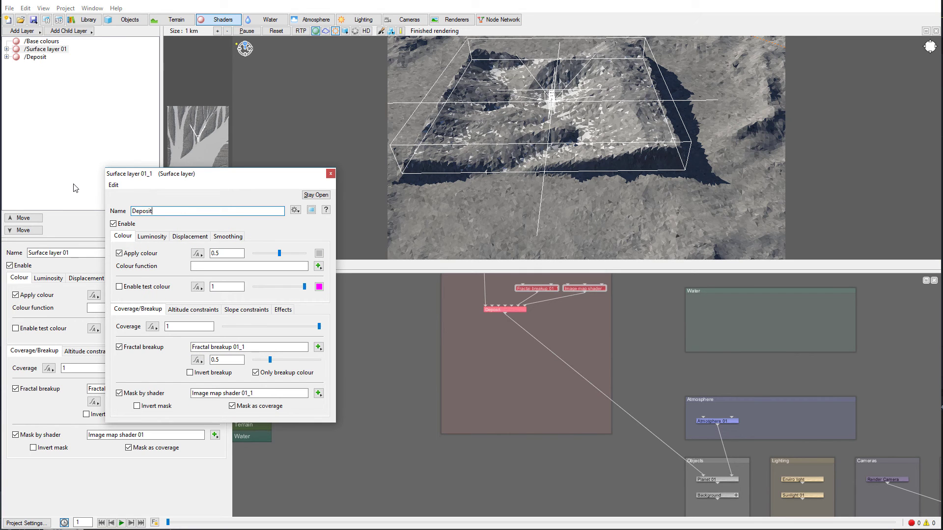
click(330, 174)
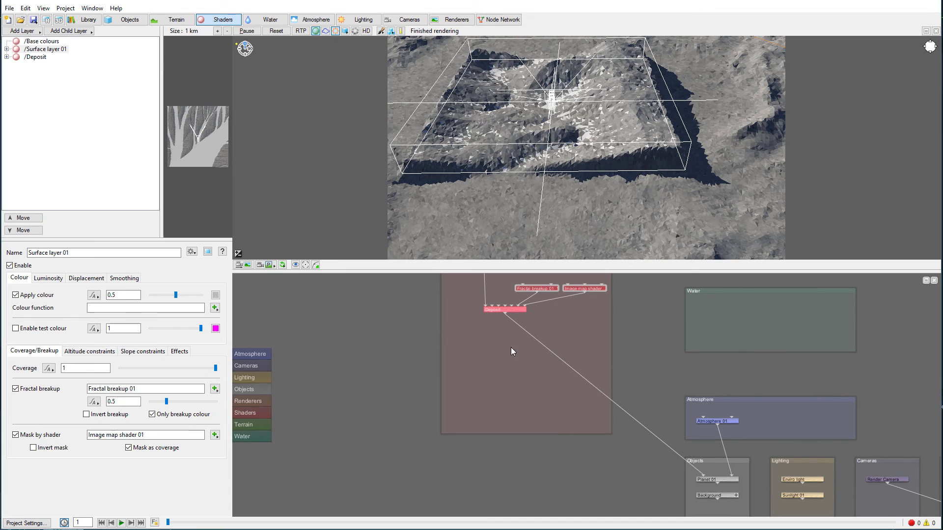
drag(495, 364, 502, 443)
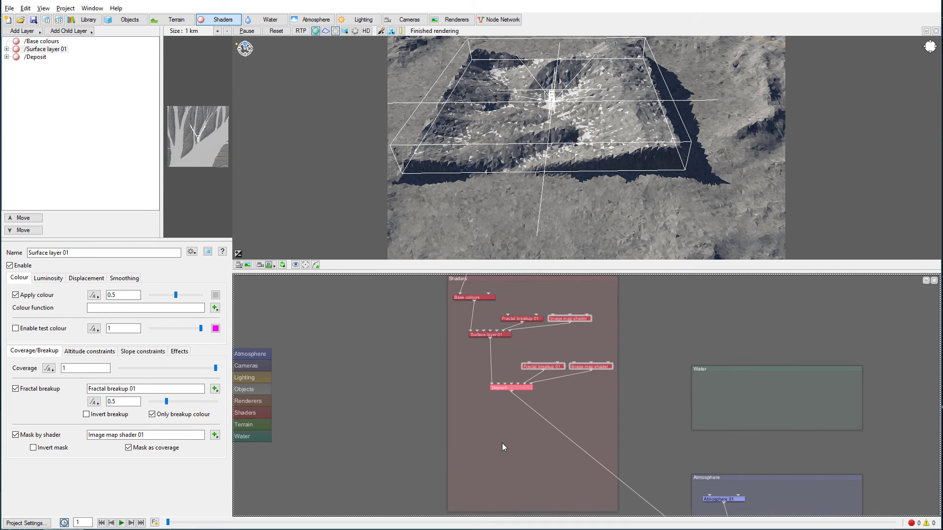
double_click(488, 337)
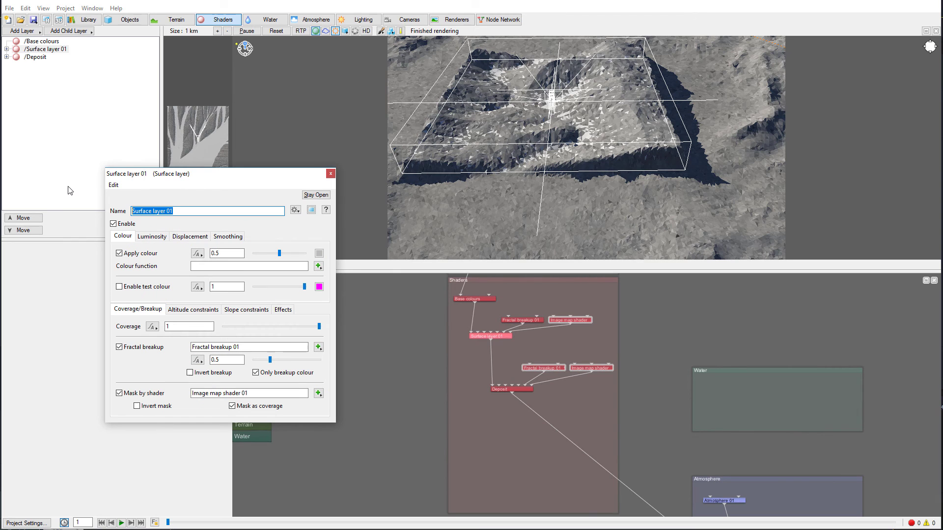
text(Flow)
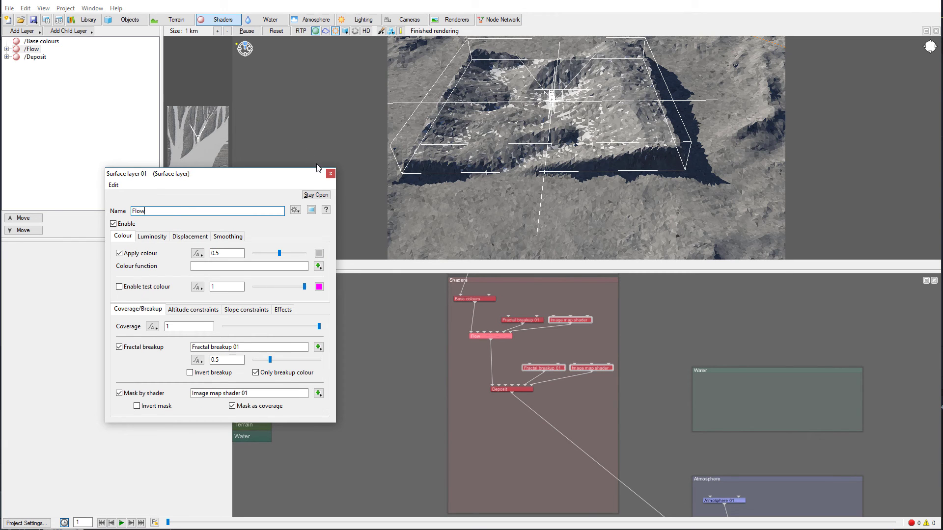
click(331, 174)
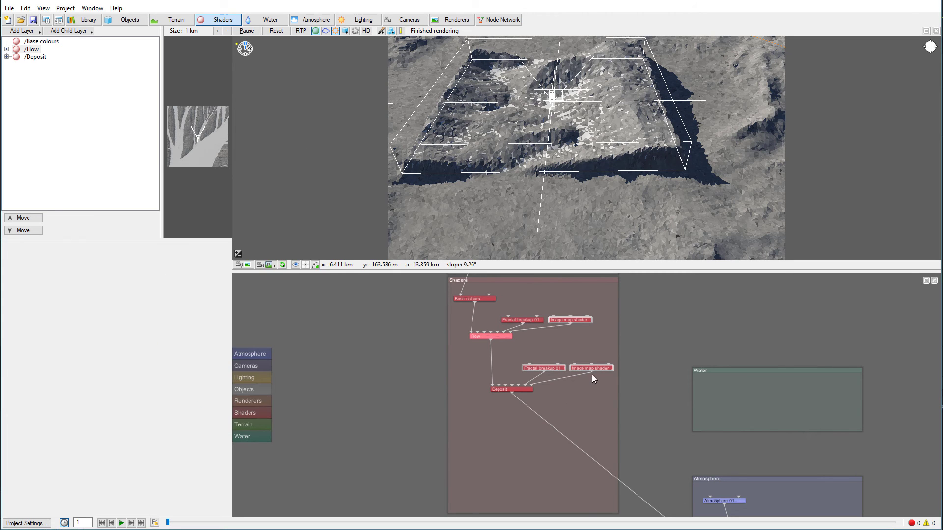
- Paste another copy of the surface layer, fractal breakup and image map nodes below Deposit, and connect it between Deposit and Planet 01
scroll(581, 387, down, 5)
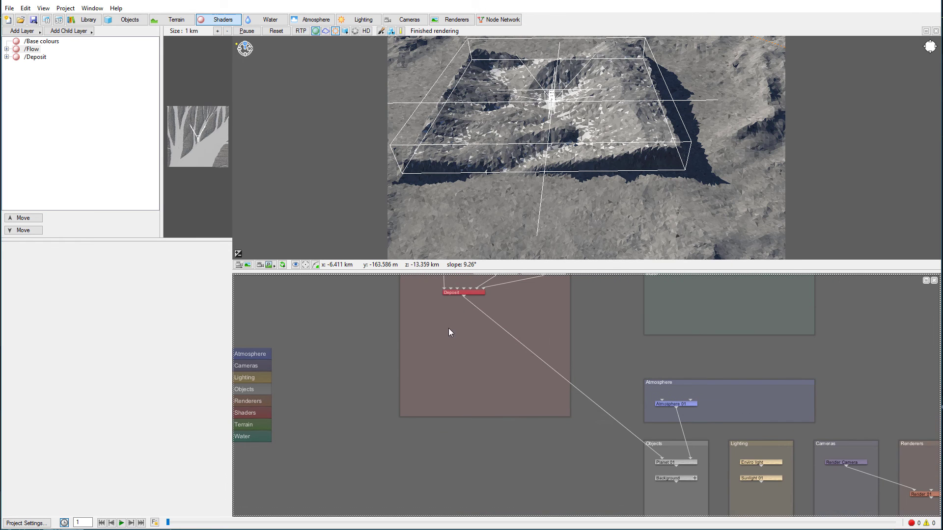
right_click(452, 329)
click(520, 318)
key(ctrl+v)
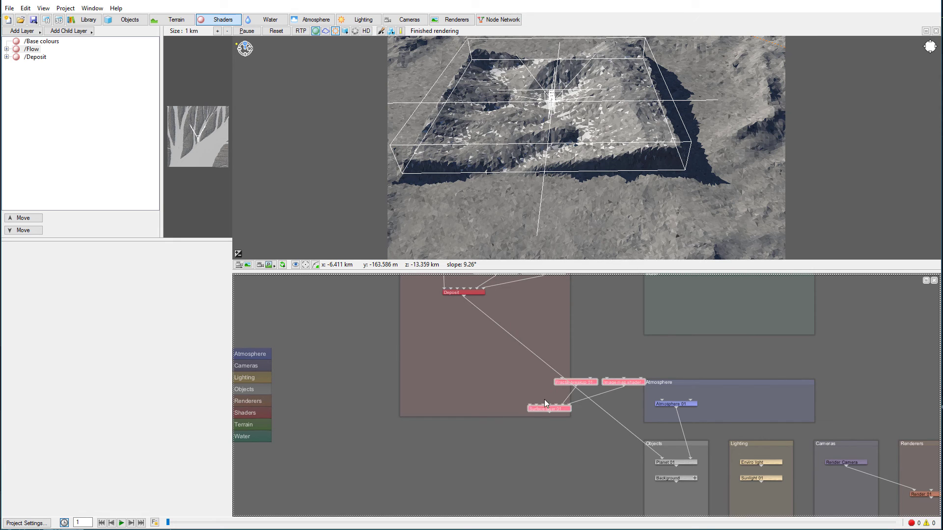
drag(543, 407, 474, 336)
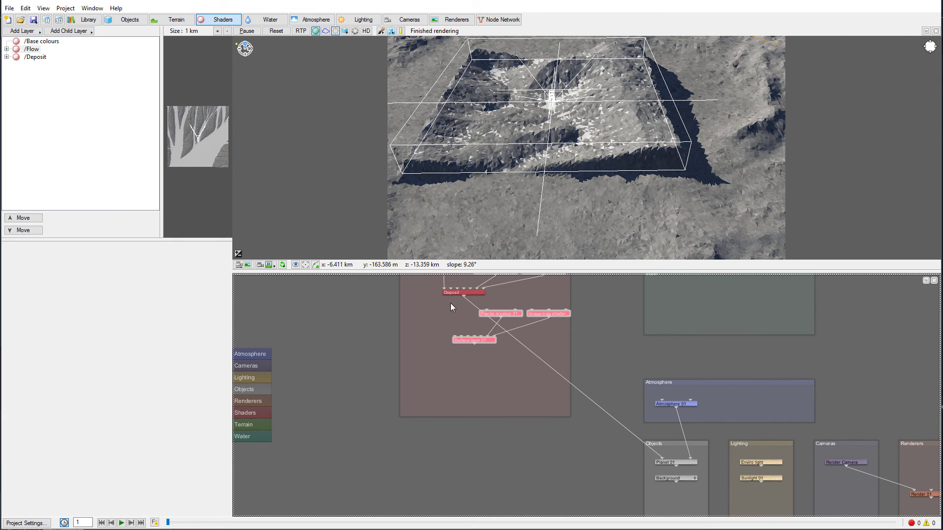
drag(463, 296, 470, 348)
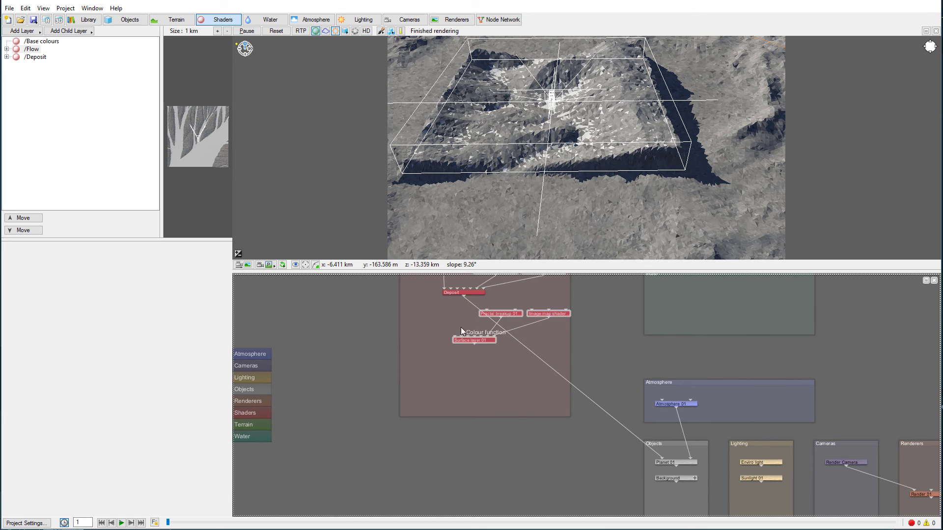
drag(464, 296, 663, 463)
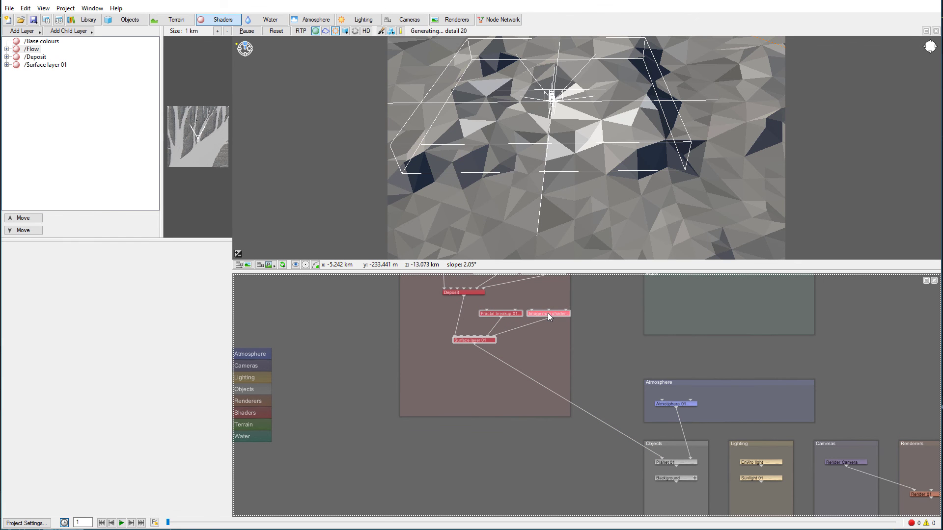
- Load wear.tif into the newly pasted image map shader and rename that shader as Wear
double_click(547, 313)
click(324, 237)
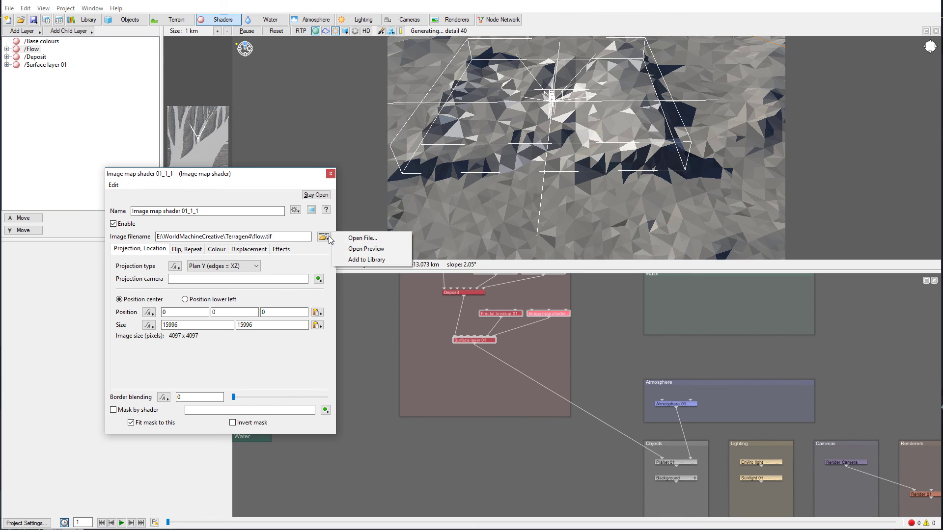
click(390, 238)
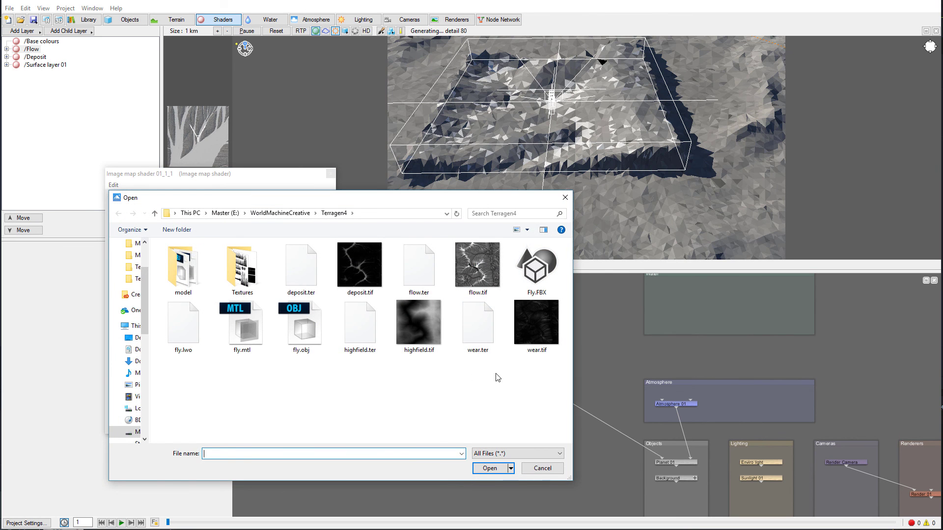
click(536, 324)
click(490, 469)
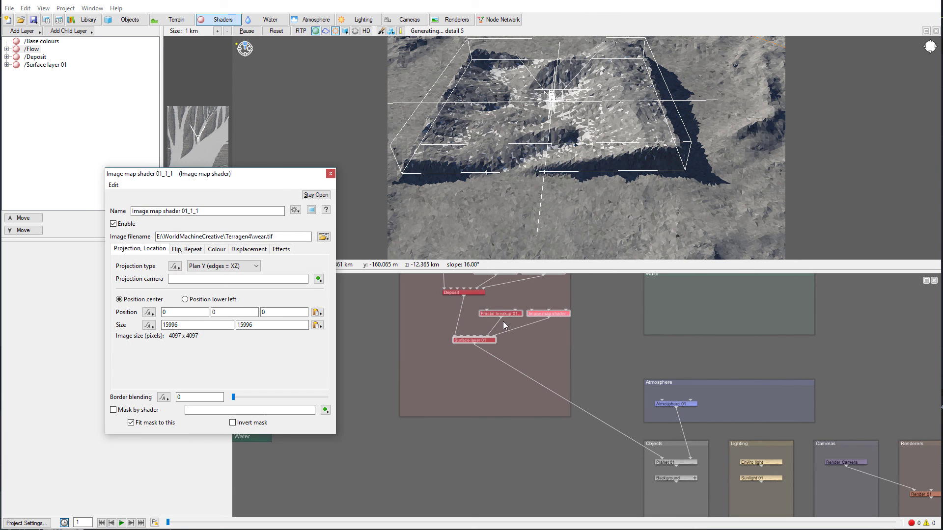
triple_click(208, 211)
text(Wear)
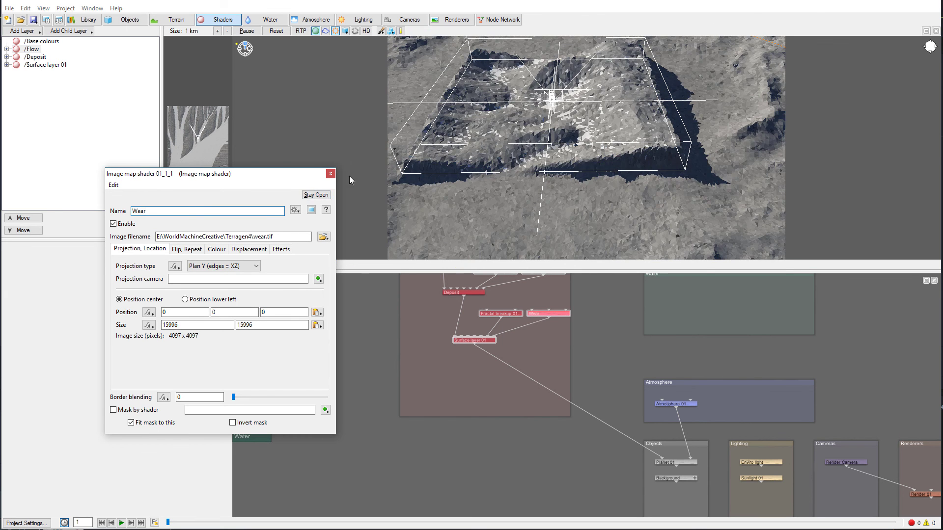
click(330, 173)
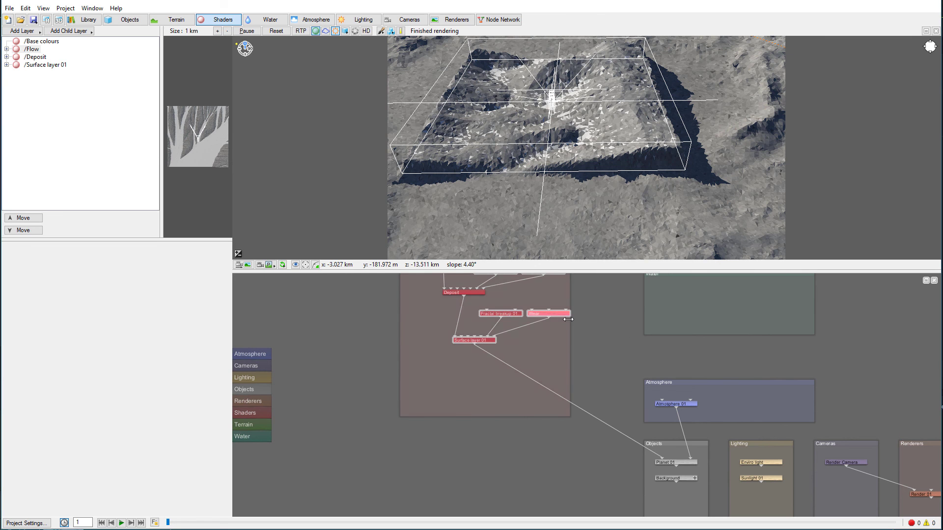
- Rename the newly pasted surface layer below Deposit as Wear
drag(543, 351, 591, 491)
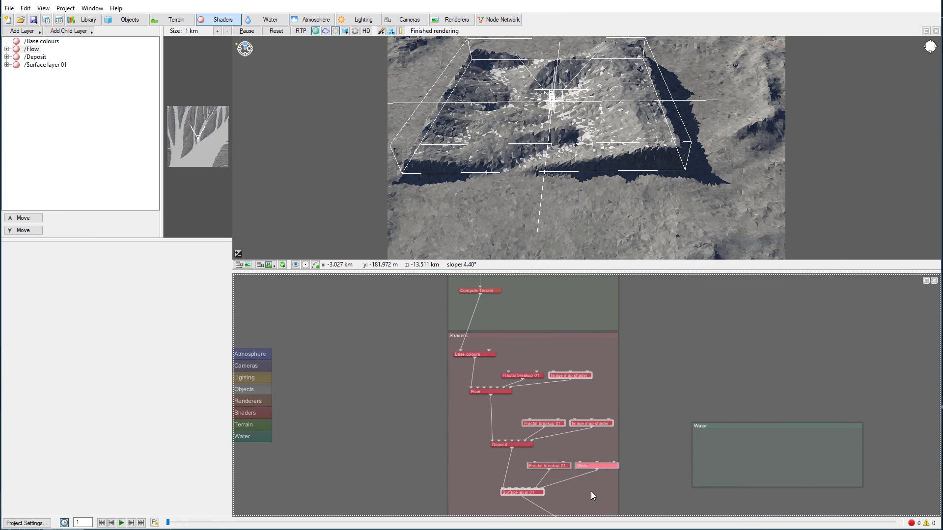
scroll(564, 413, up, 2)
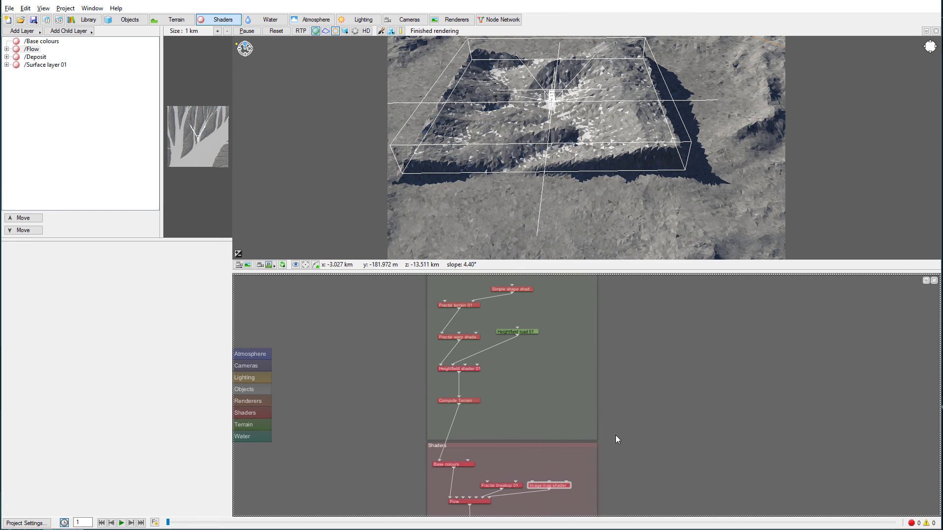
drag(616, 436, 575, 279)
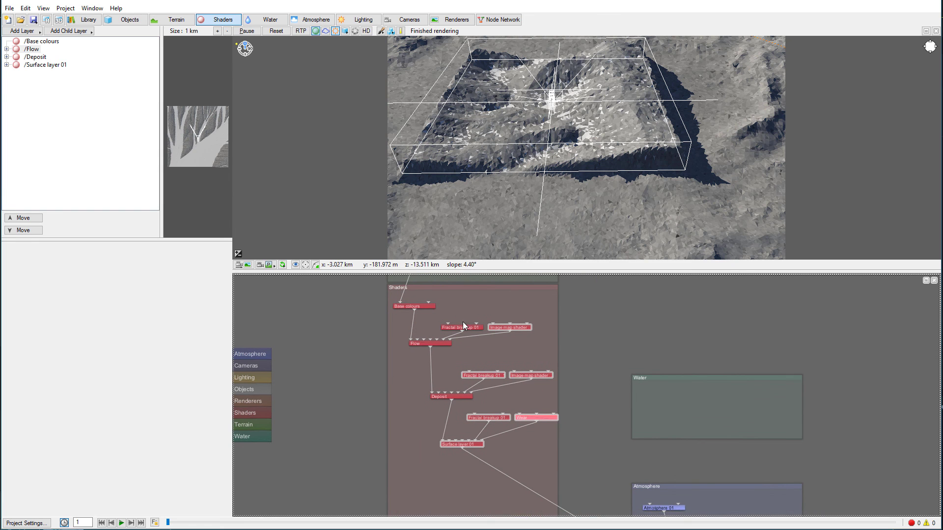
drag(556, 367, 558, 328)
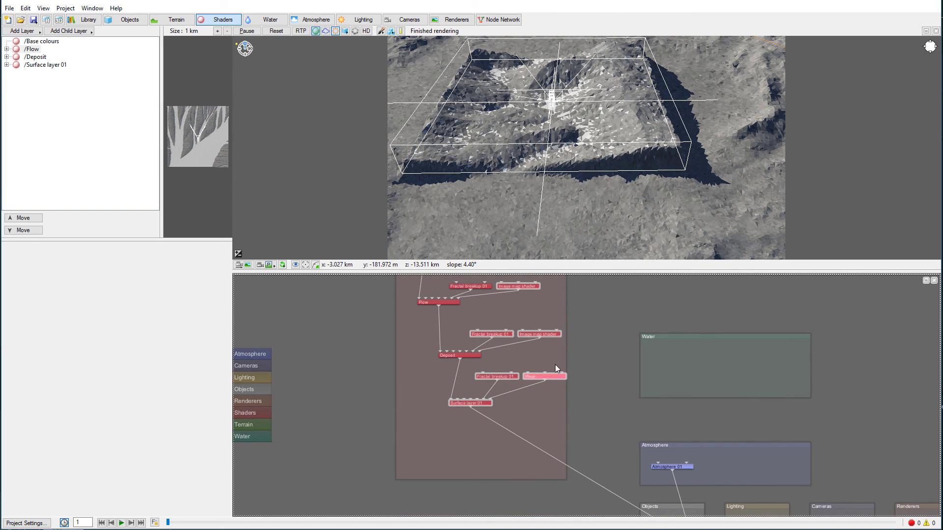
double_click(467, 403)
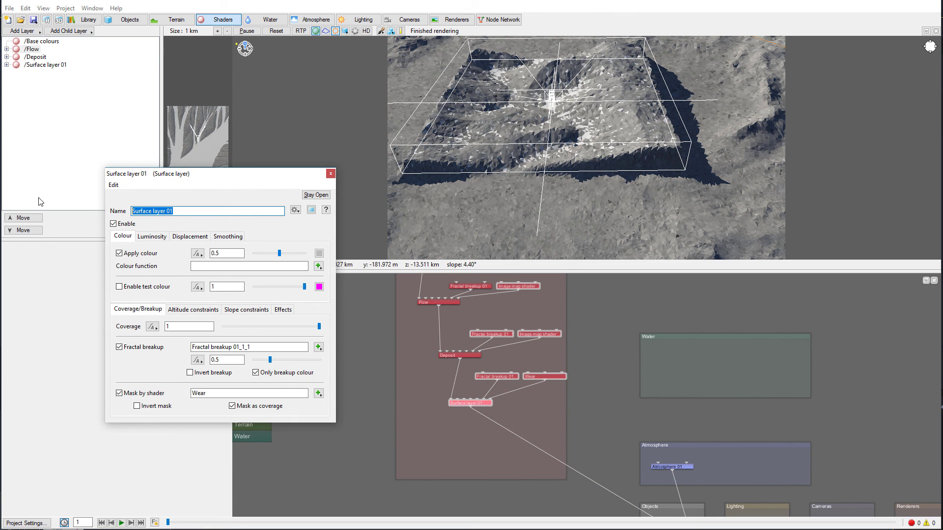
text(Wear)
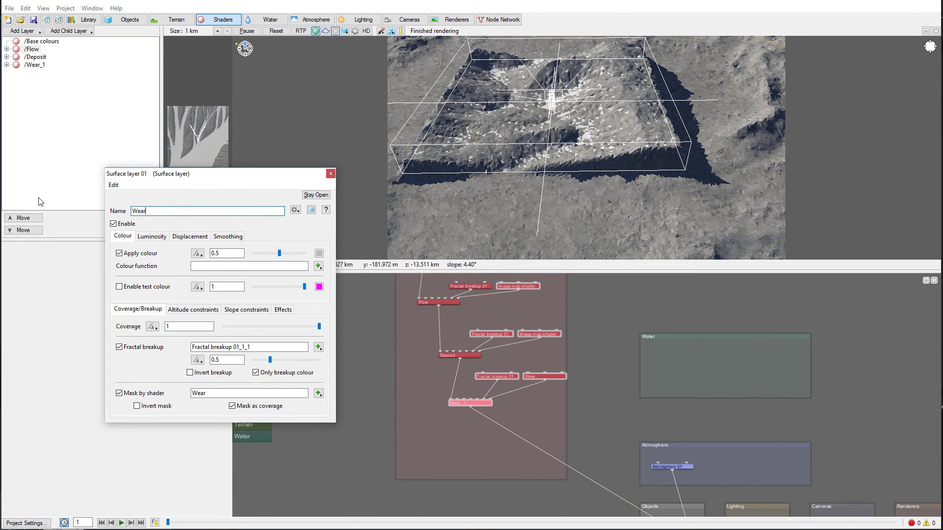
click(333, 173)
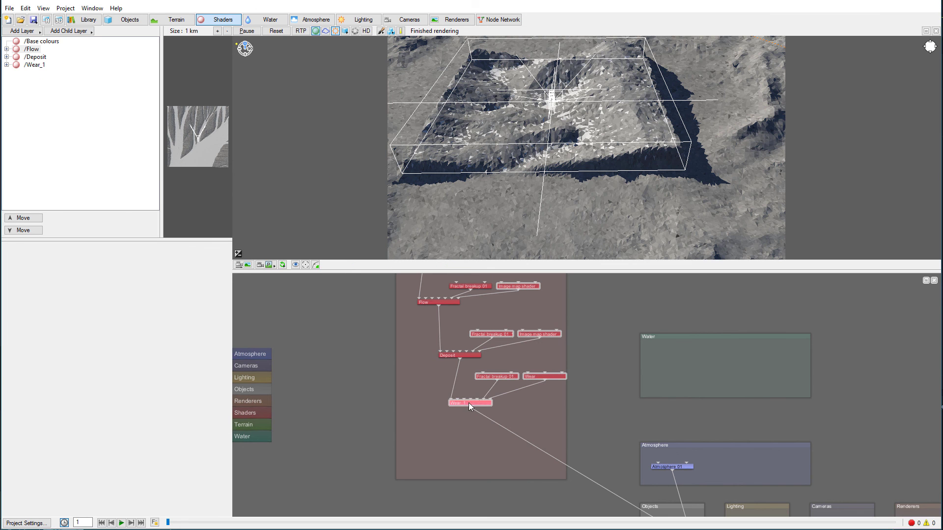
- Move the wear surface layer slightly closer beneath its input nodes and widen the Shaders group to enclose all nodes
drag(471, 404, 484, 397)
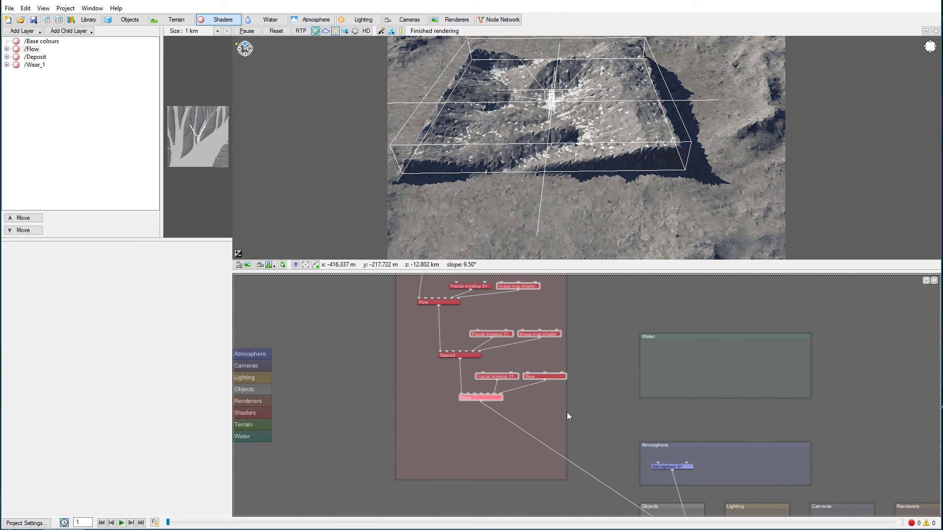
drag(568, 412, 598, 411)
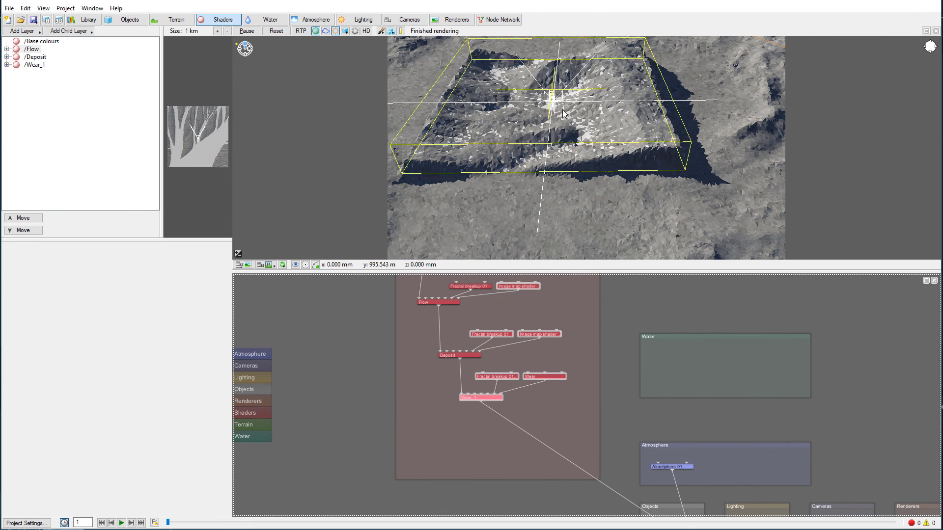
click(545, 167)
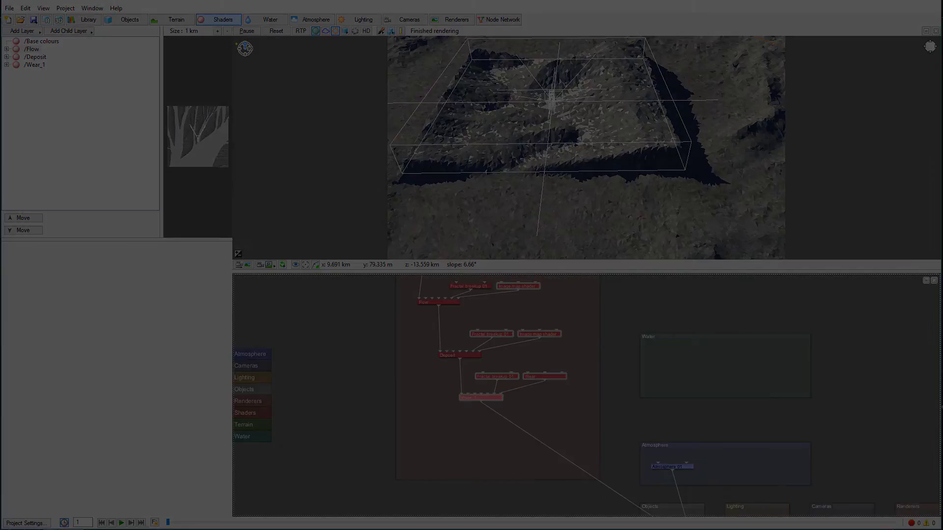